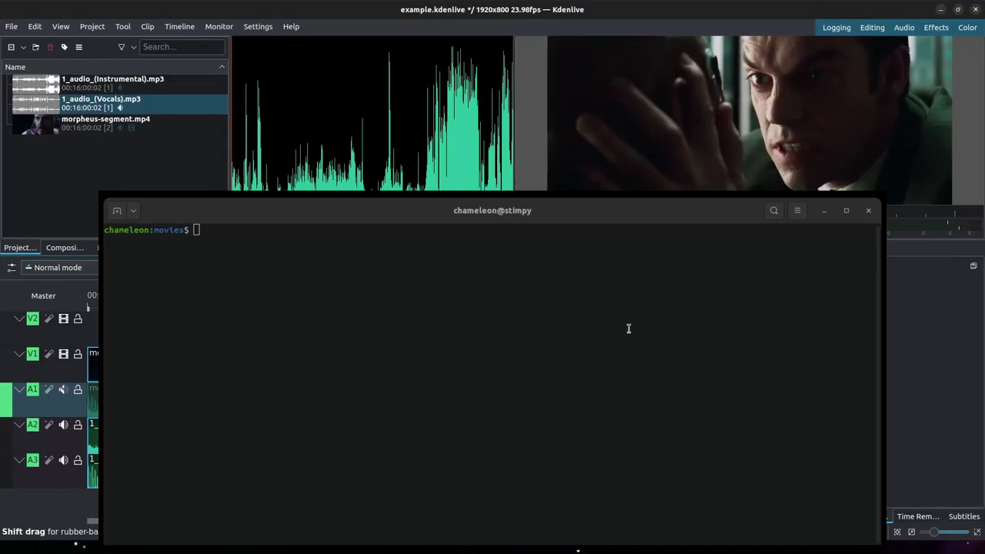
Step: Trim a six-minute morpheus-segment.mp4 from 01:31:30 of THE.MATRIX.FULL.MOVIE.exe.mp4 with ffmpeg stream copy
type("ffmpe")
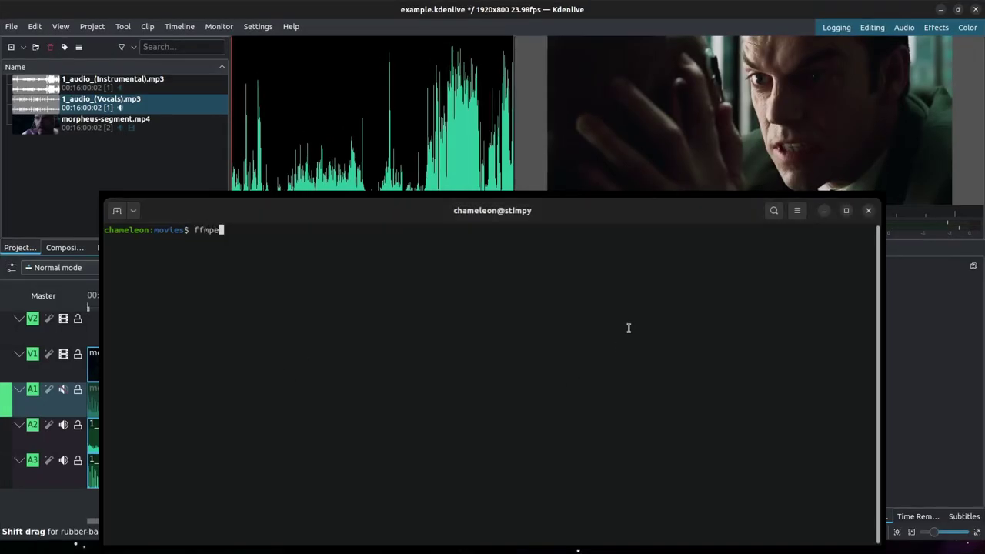
type("g -i The")
key("BackSpace")
key("BackSpace")
type("H")
key("Tab")
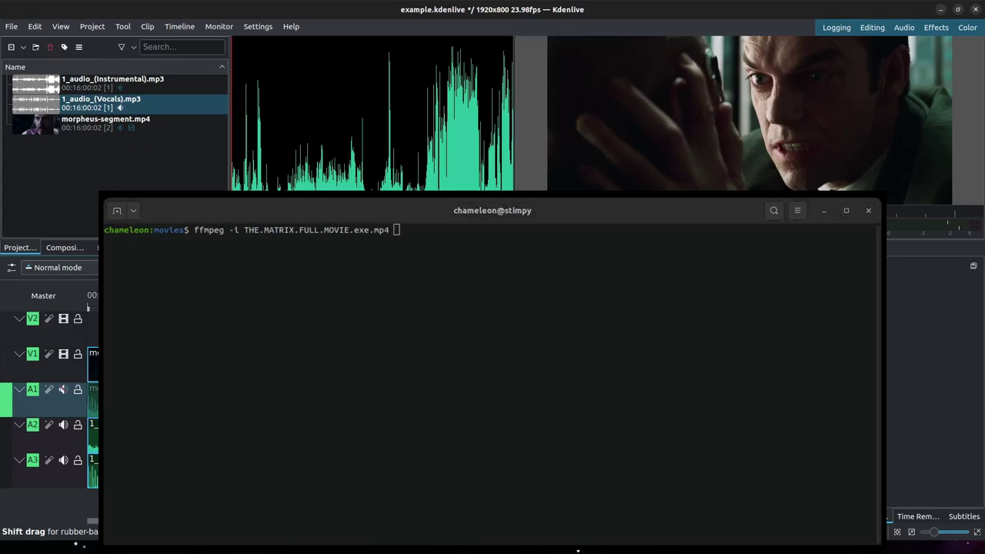
left_click(304, 246)
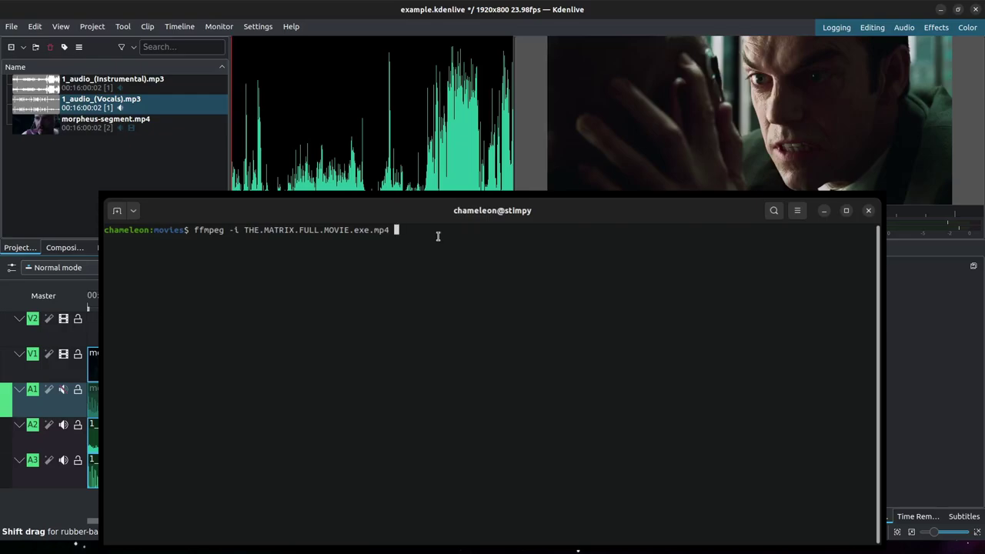
type("-ss ")
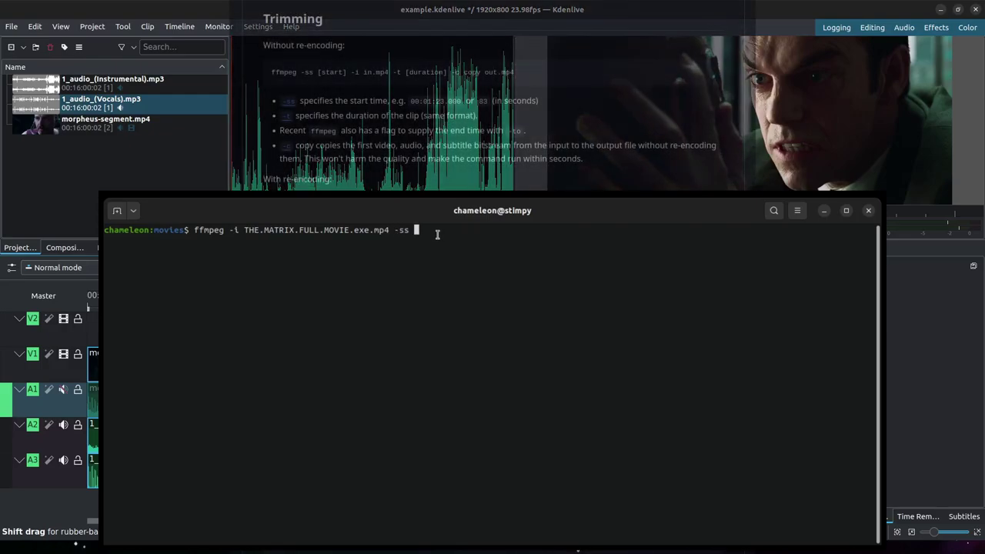
type("0:")
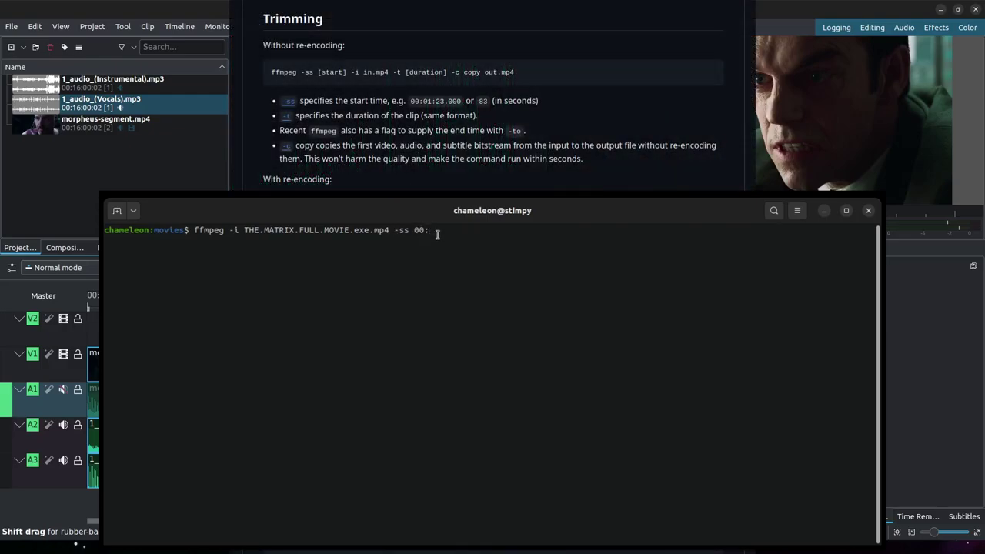
key("BackSpace")
type("1:")
type("31:30")
type(" -")
type("c c")
type("opy -")
type("t :")
type("0:")
type("06:00")
type(" m")
type("orp")
type("he")
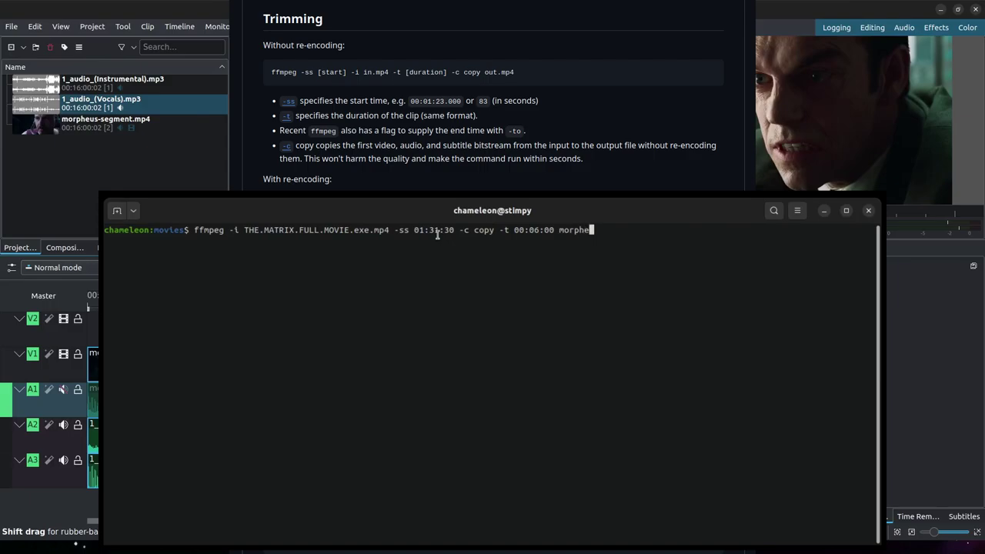
type("us-segment.mp4")
key("Return")
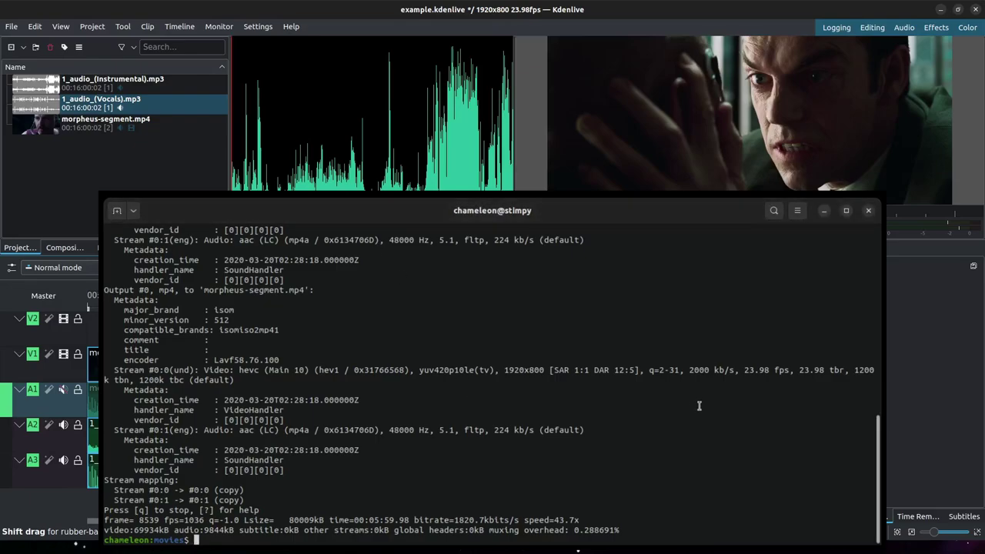
Step: Clear the terminal and run ffmpeg to extract morpheus-segment.mp4's soundtrack into audio.mp3
type("clear")
key("Return")
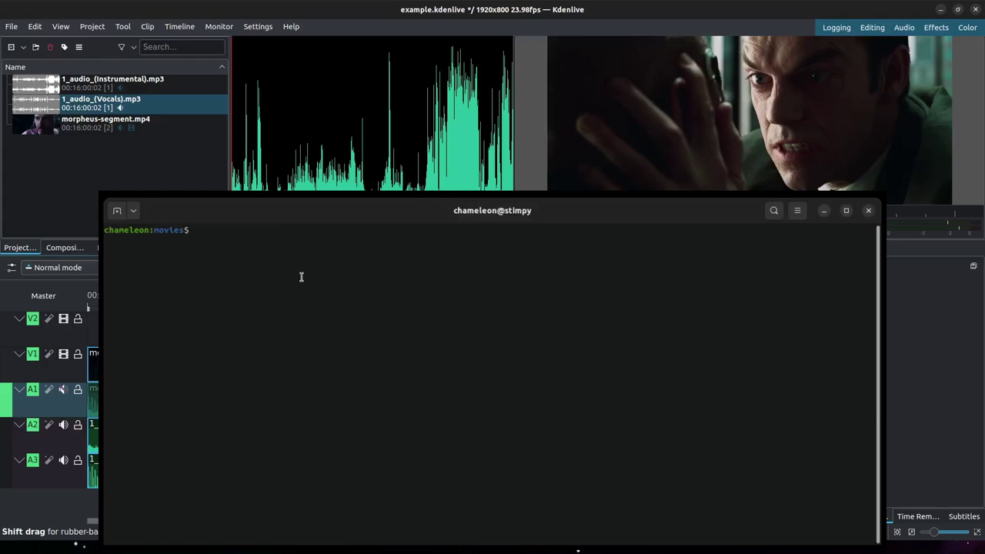
type("ffmpeg -i mor")
key("Tab")
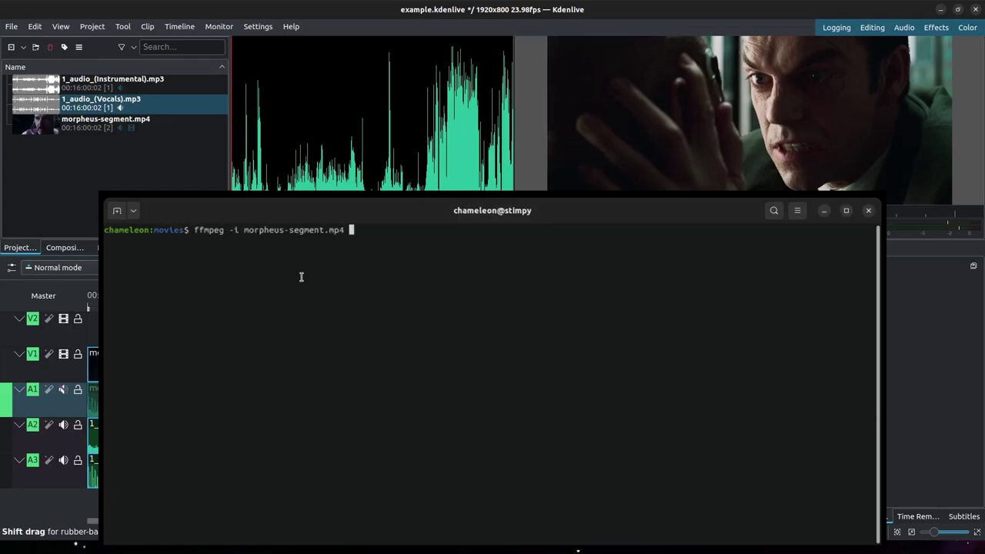
type("-q:a 0 m")
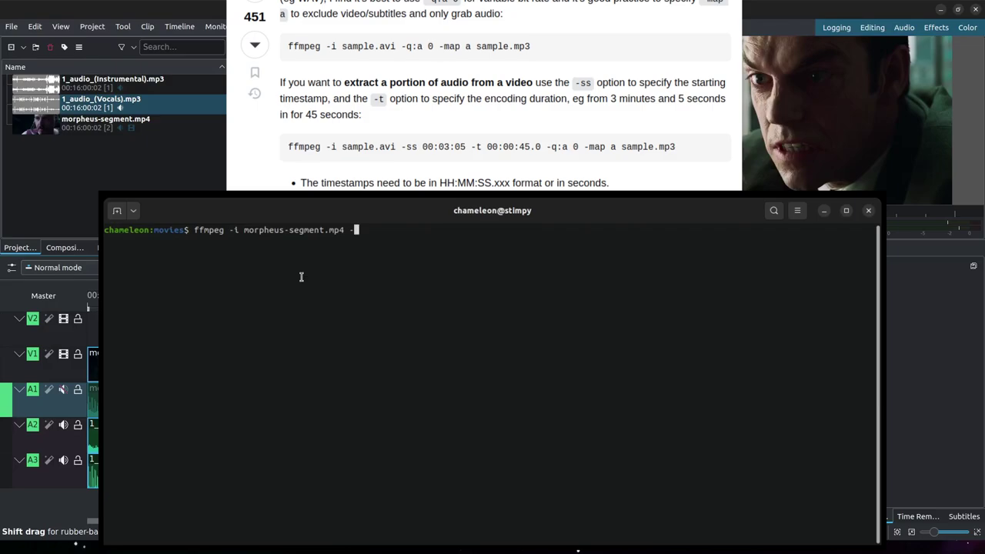
type("map a audio.mp3")
key("Return")
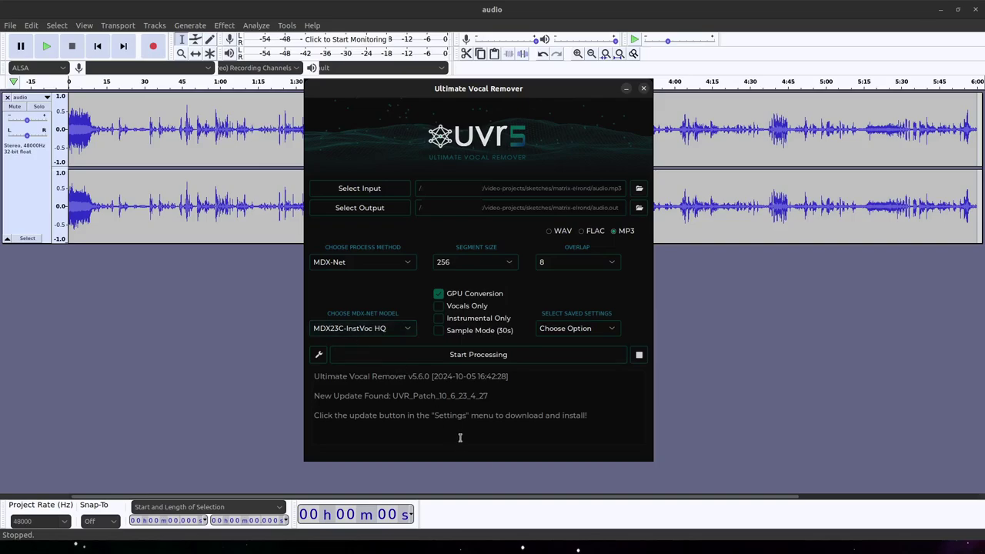
Step: Start the MDX23C-InstVoc HQ separation of audio.mp3 into instrumental and vocal MP3 stems
left_click(470, 359)
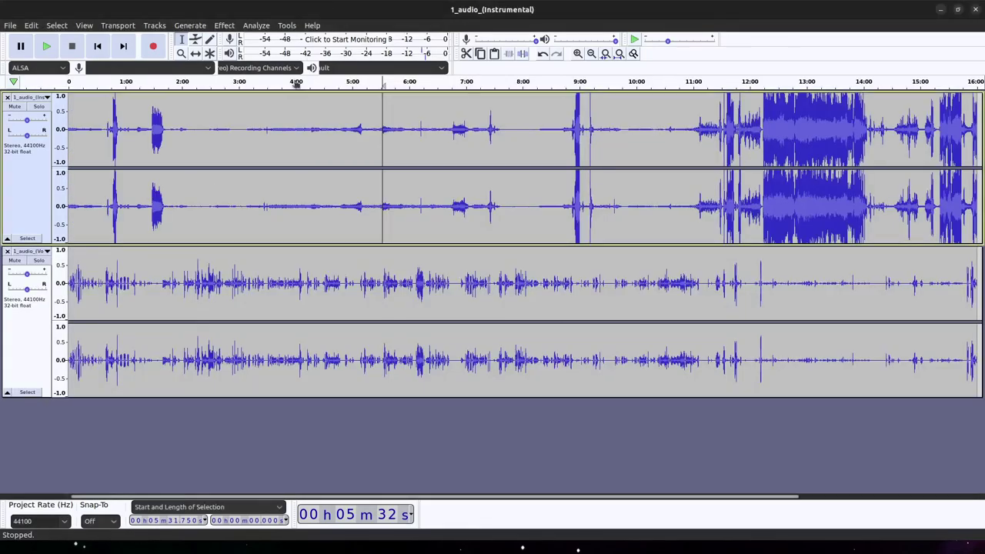
Step: Play the stems from 5:31, soloing Vocals, then Instrumental, then both together, and stop
left_click(359, 128)
left_click(380, 127)
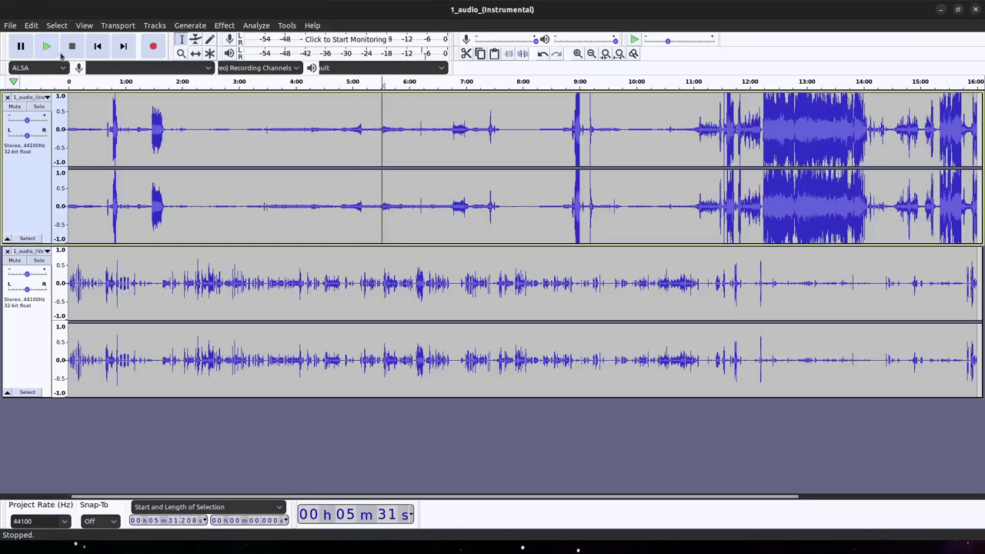
key("space")
left_click(42, 263)
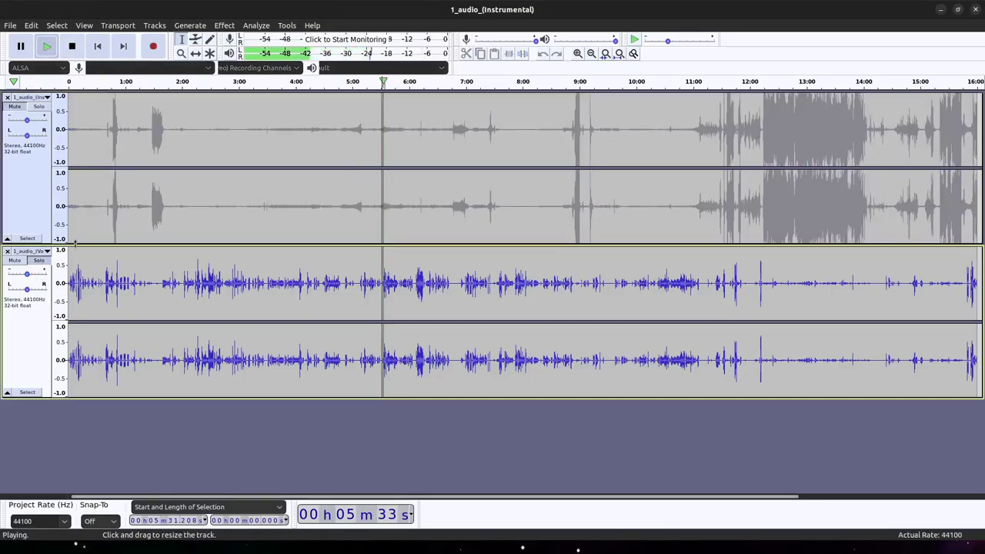
left_click(35, 110)
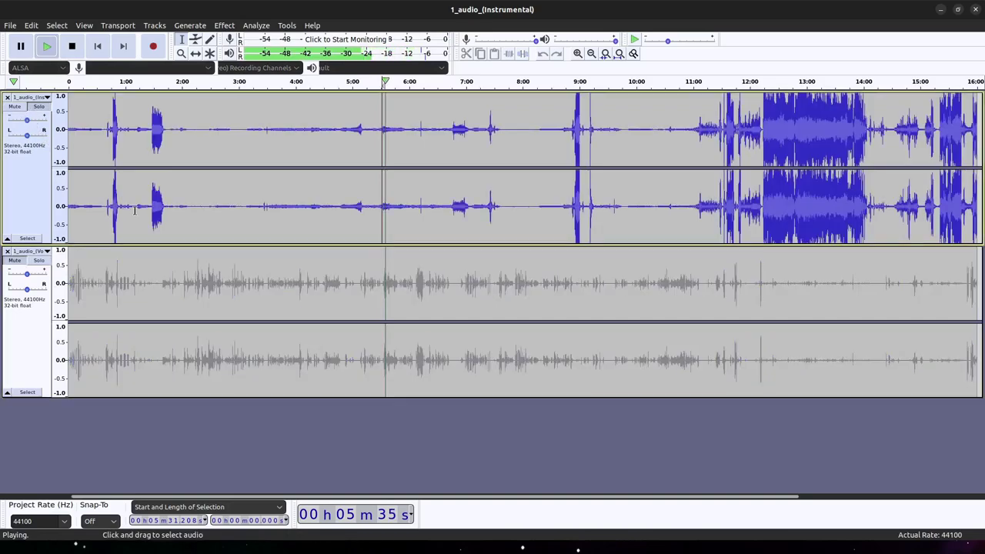
left_click(43, 110)
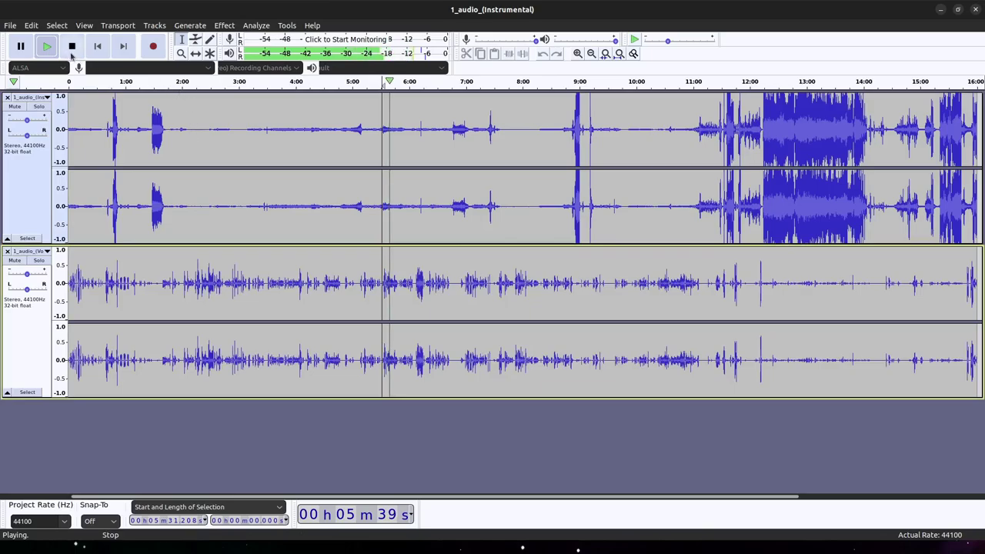
left_click(71, 46)
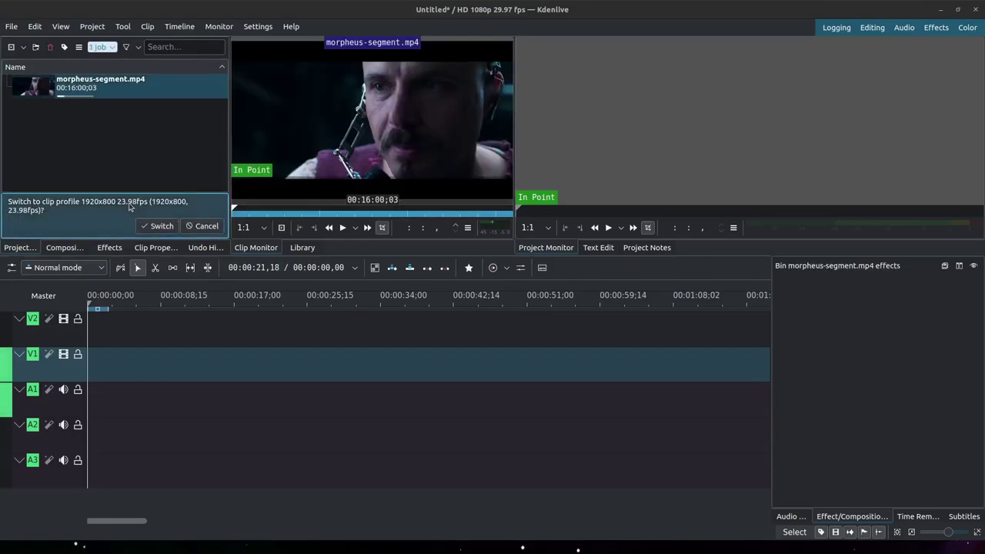
Step: Switch to the 1920x800 23.98fps profile and place the segment on V1/A1, Instrumental on A2, Vocals on A3
left_click(158, 226)
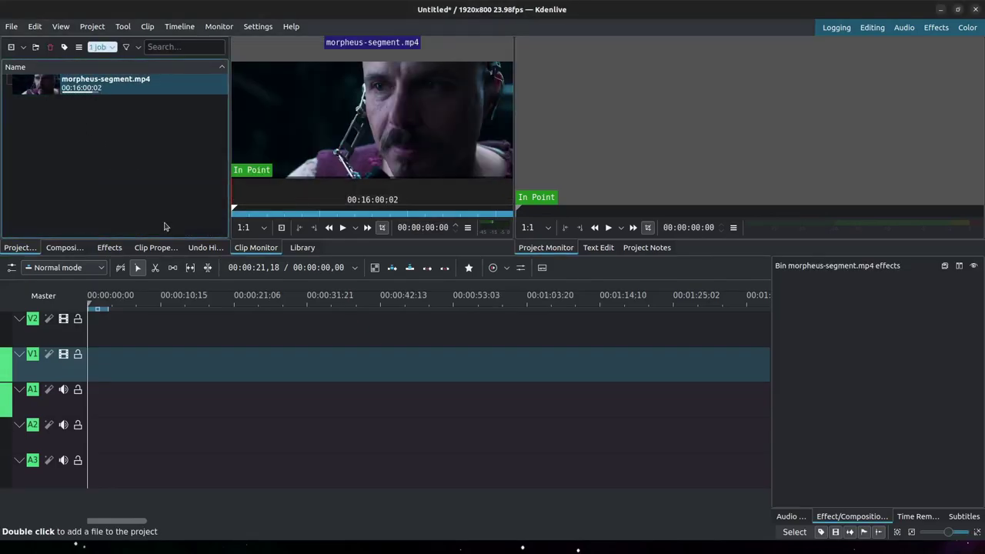
left_click_drag(108, 83, 268, 349)
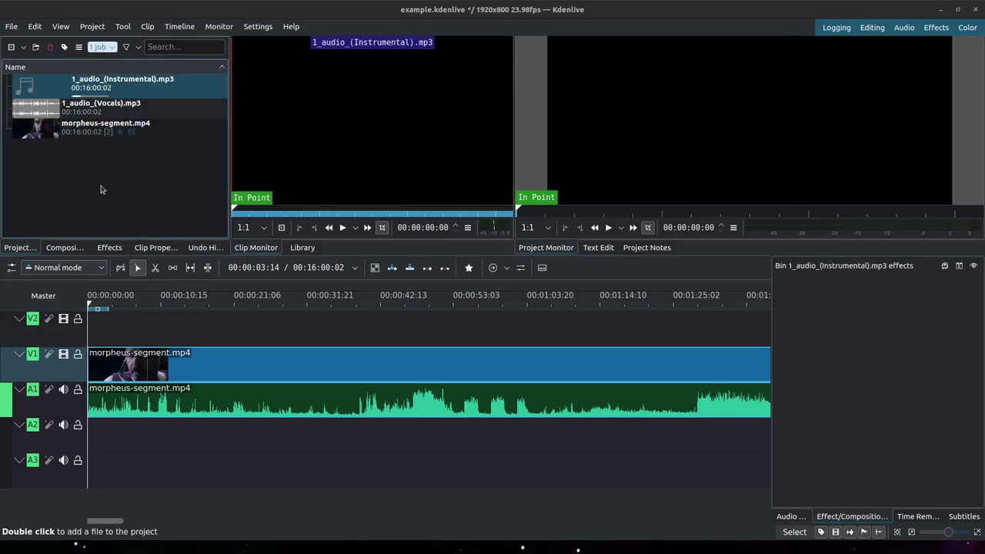
left_click_drag(44, 91, 189, 433)
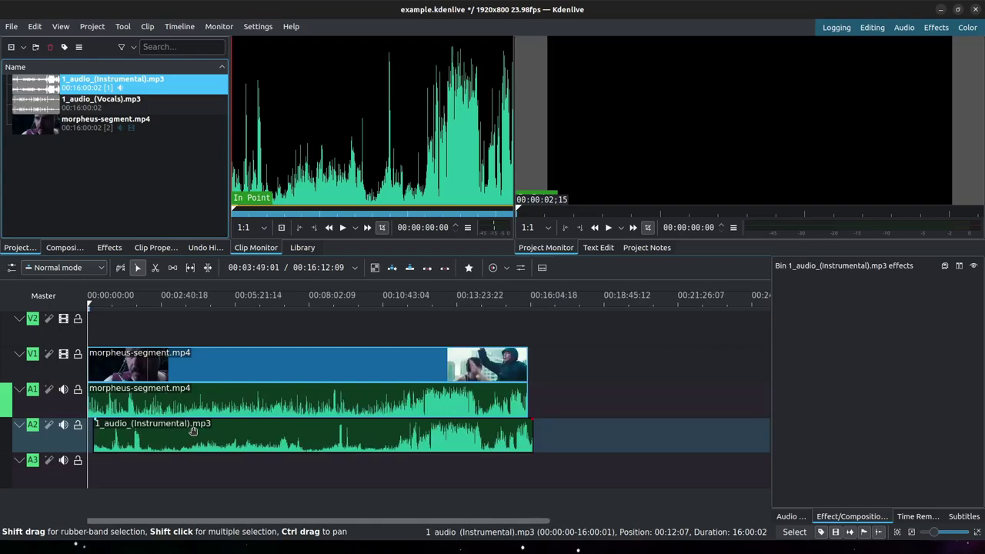
left_click_drag(76, 102, 192, 470)
left_click(336, 370, "shift")
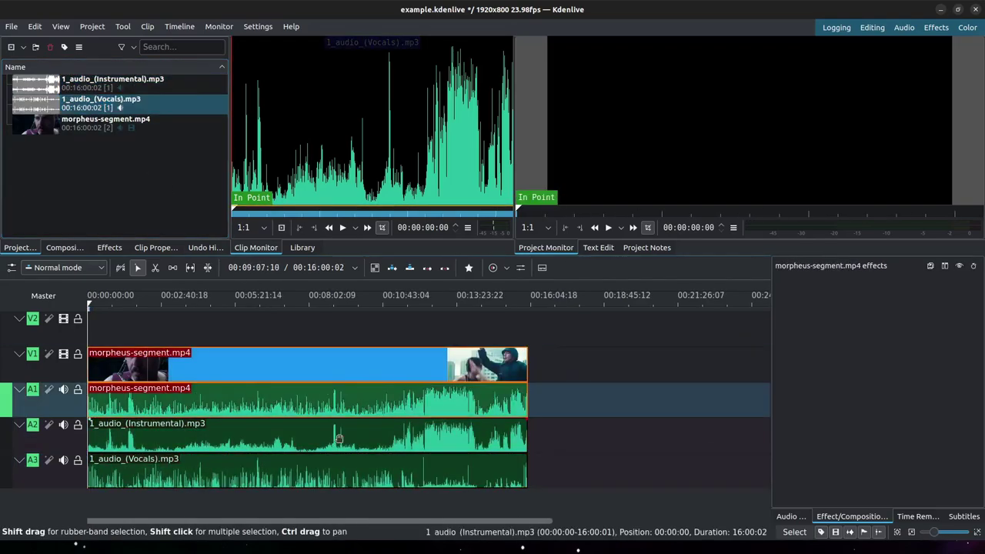
left_click(347, 435, "shift")
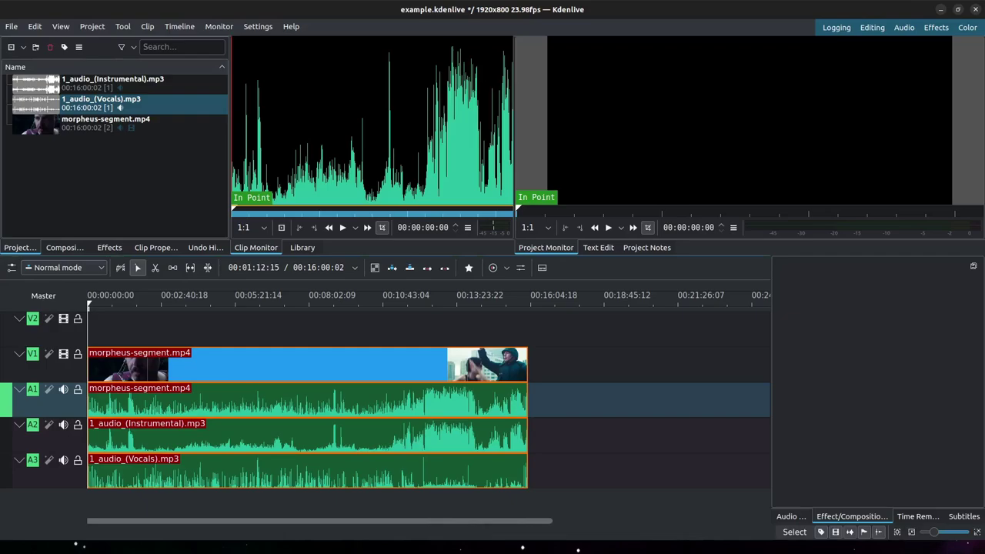
Step: Deselect the clips and mute the original audio on track A1
mouse_move(56, 373)
left_click(550, 365)
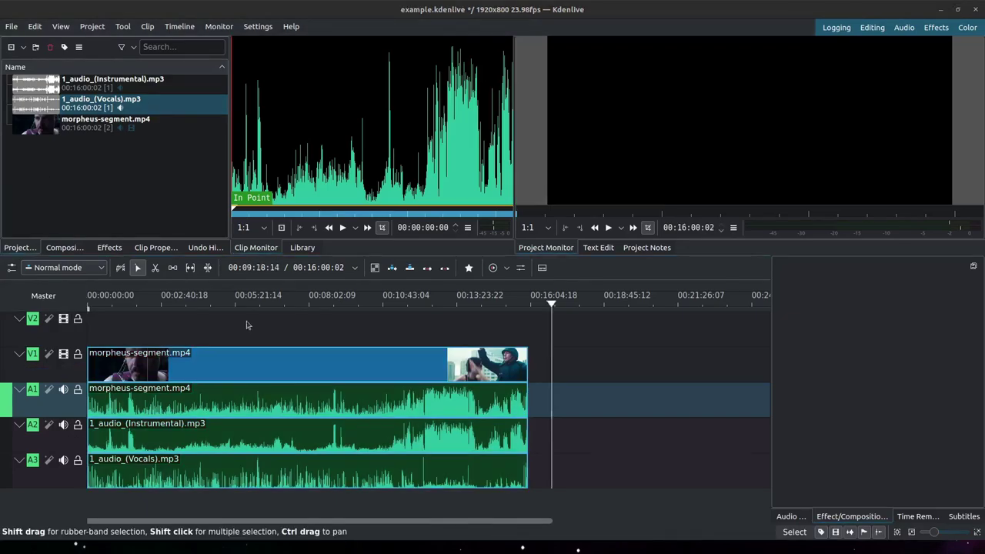
left_click(63, 389)
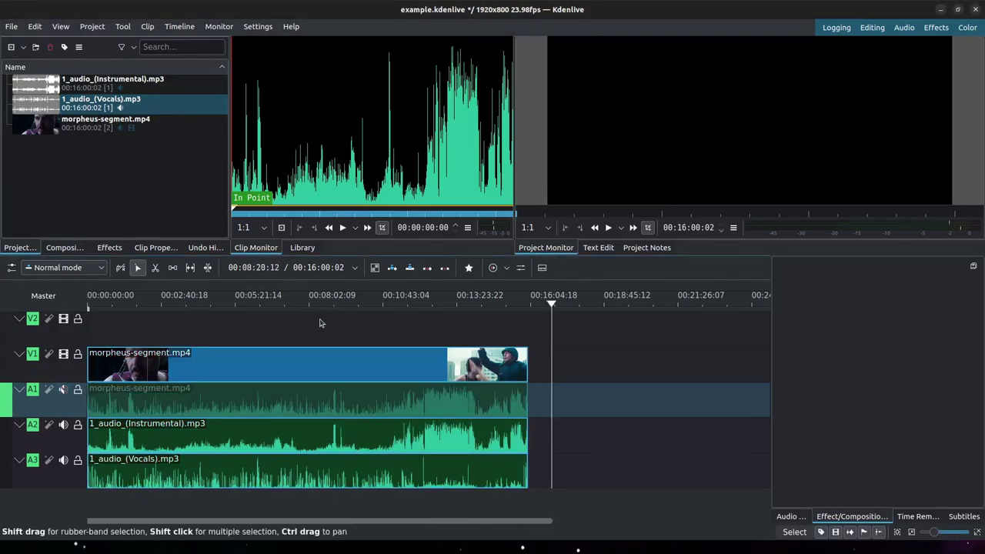
Step: Preview from about 00:11:23 with the instrumental track muted so only the vocals play
left_click_drag(380, 330, 402, 329)
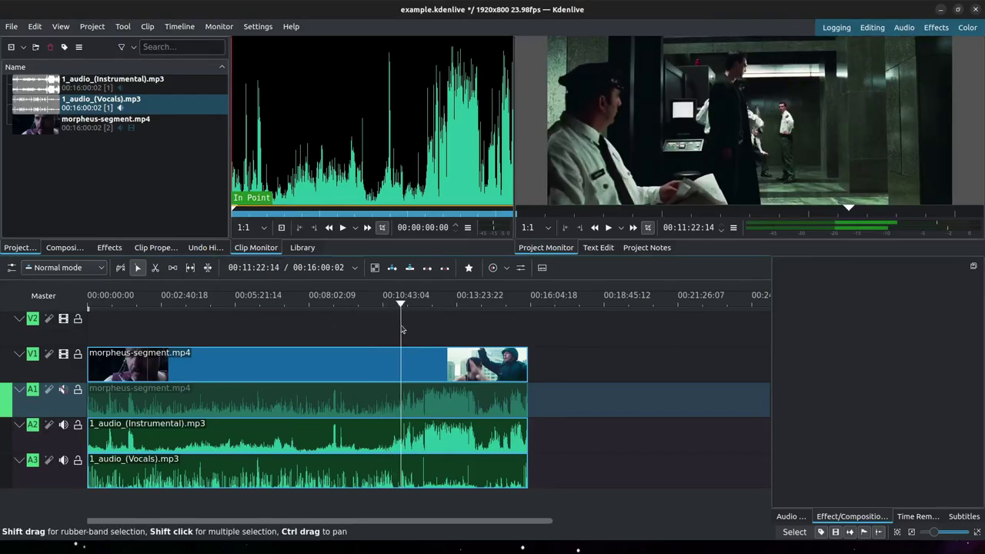
left_click(609, 228)
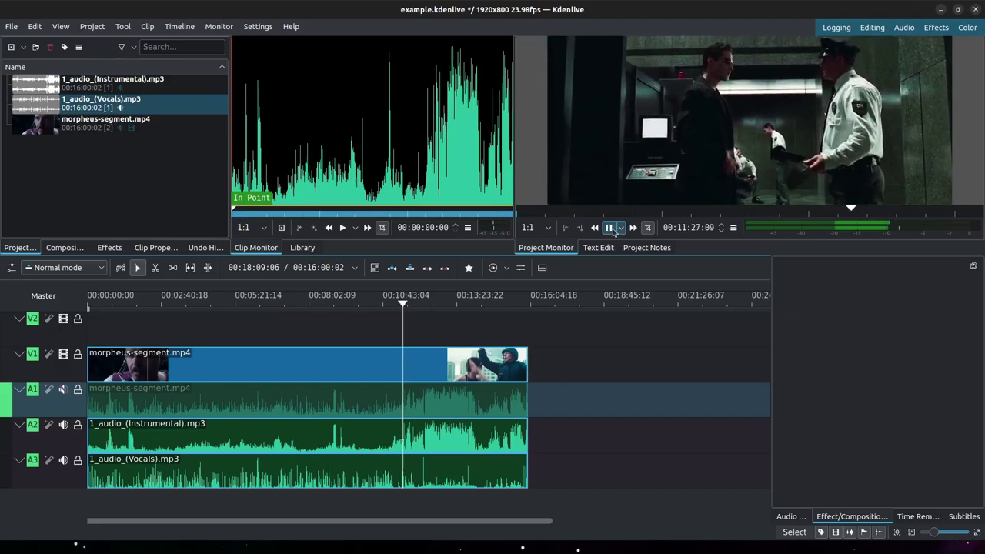
left_click(609, 227)
key("space")
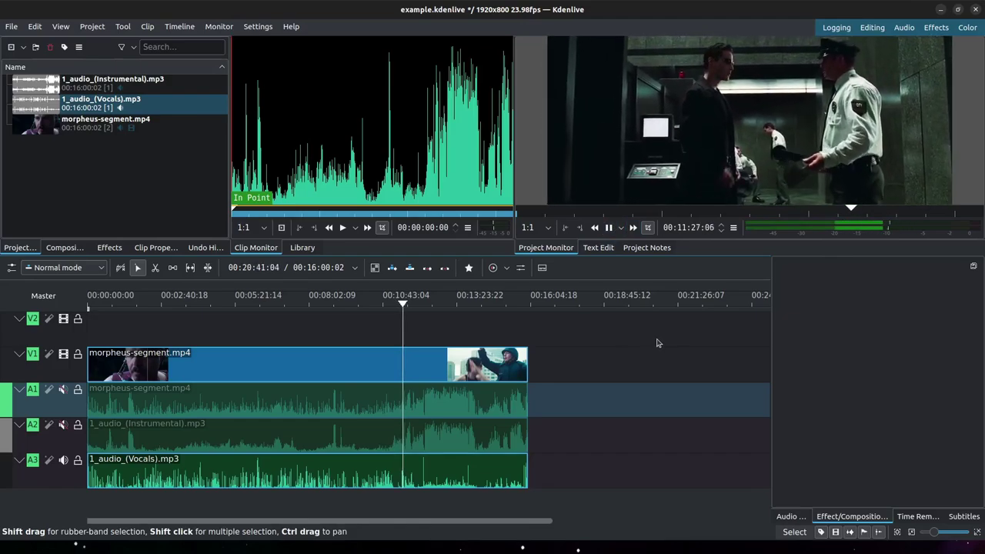
left_click(608, 227)
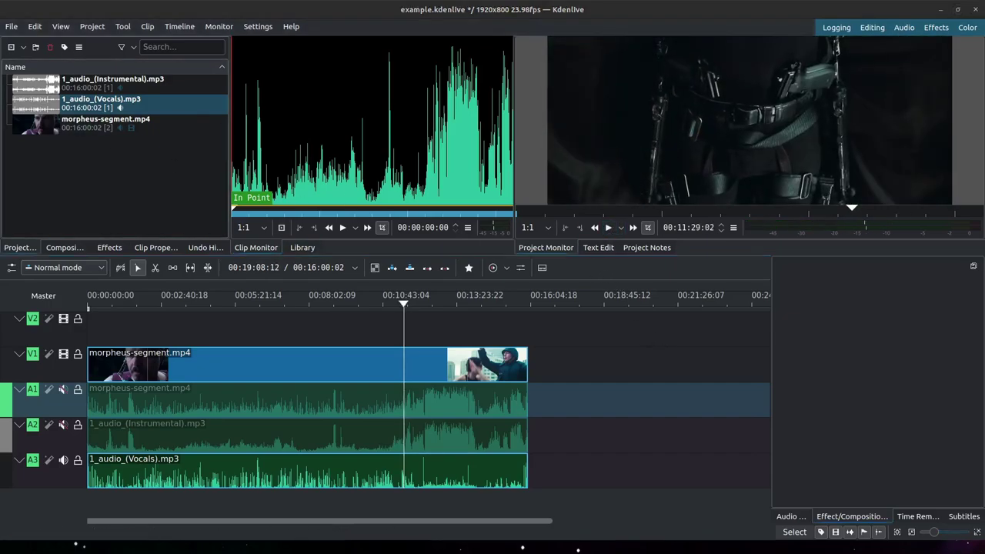
Step: Save the project and scrub back from about 00:05:44 toward Agent Smith's speech
key("ctrl+s")
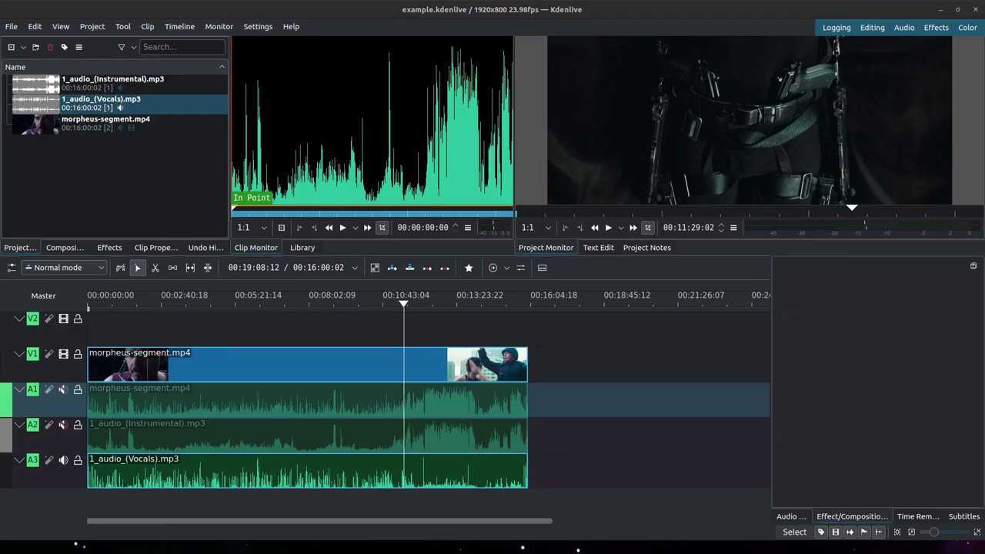
left_click(245, 329)
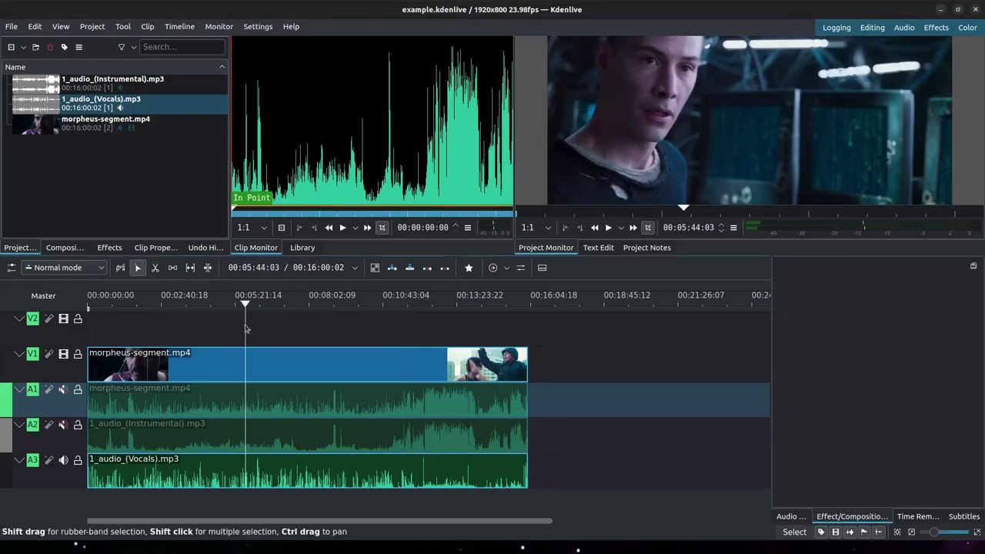
left_click_drag(246, 329, 174, 339)
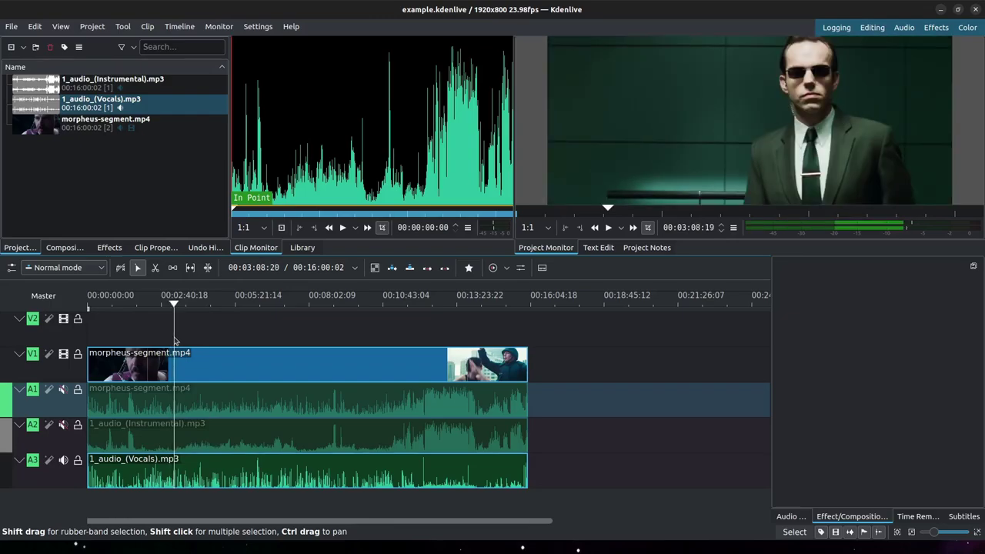
Step: Find where Agent Smith starts speaking and razor-cut all tracks at about 03:10:14
scroll(130, 420, "up", 5)
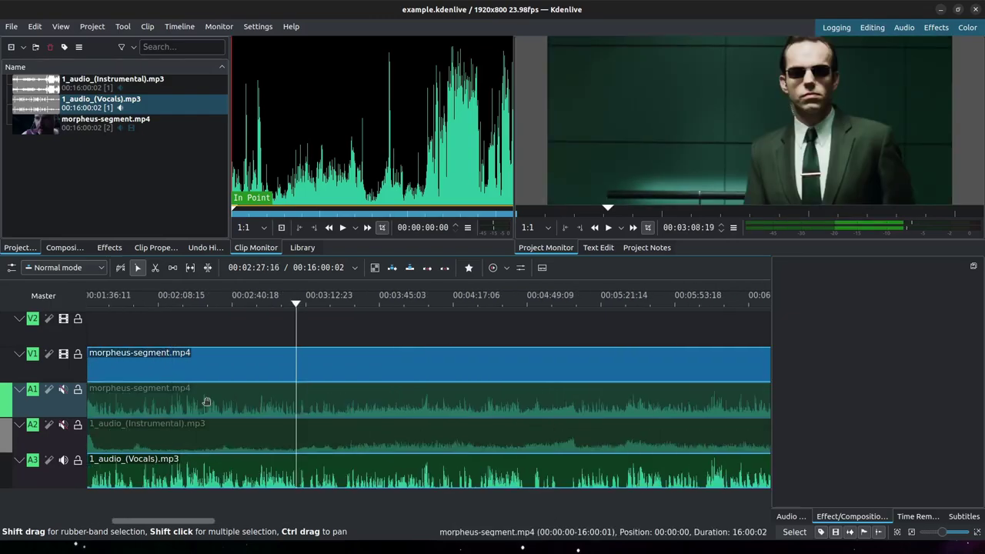
left_click(608, 228)
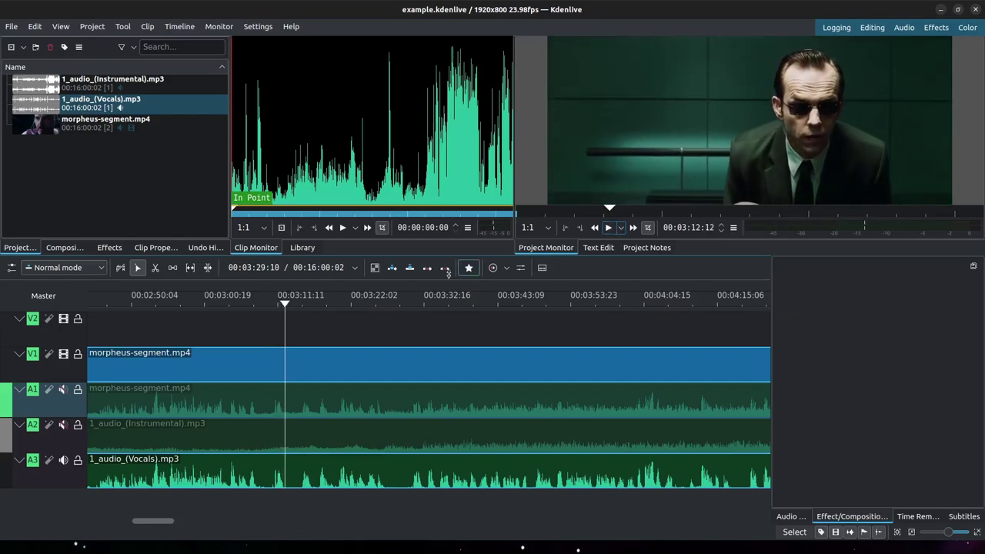
left_click(258, 324)
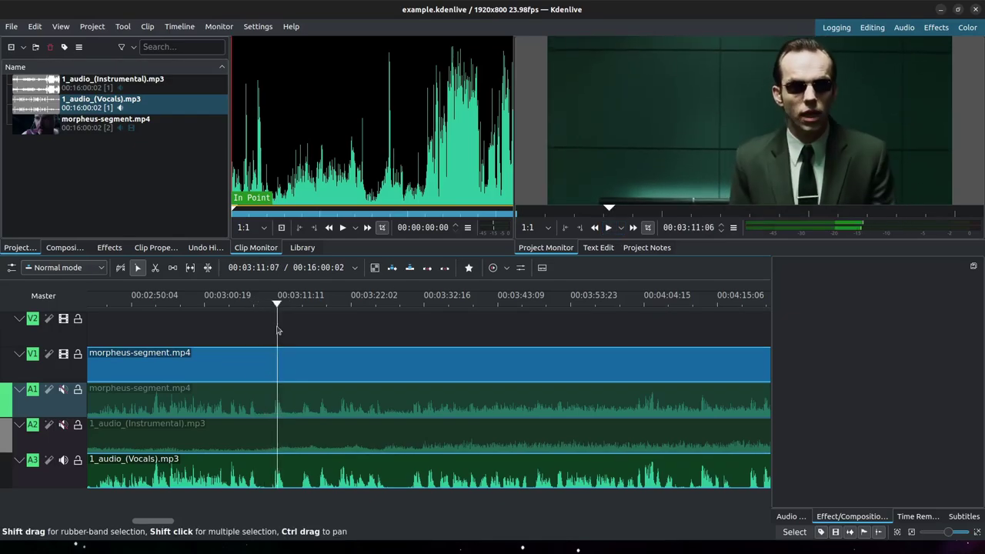
left_click(154, 268)
left_click(271, 364)
left_click(136, 268)
Step: Razor-cut all tracks where the speech ends, at about 03:26:17
left_click_drag(316, 343, 374, 343)
scroll(338, 342, "up", 5)
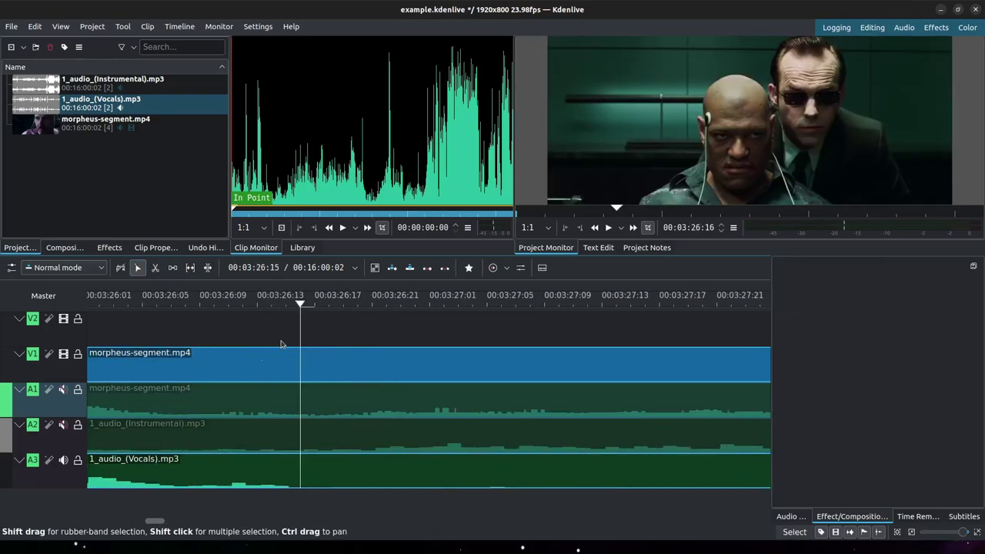
left_click(329, 341)
key("x")
left_click(330, 364)
key("s")
Step: Select the isolated middle section, leaving the two mp3 parts out of the selection
scroll(331, 361, "down", 5)
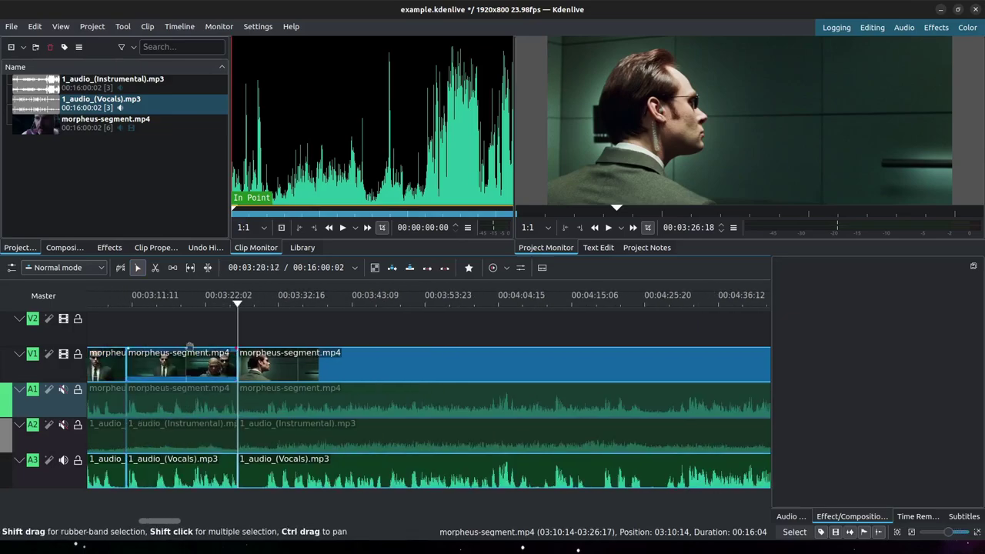
left_click(146, 362)
left_click_drag(152, 521, 132, 521)
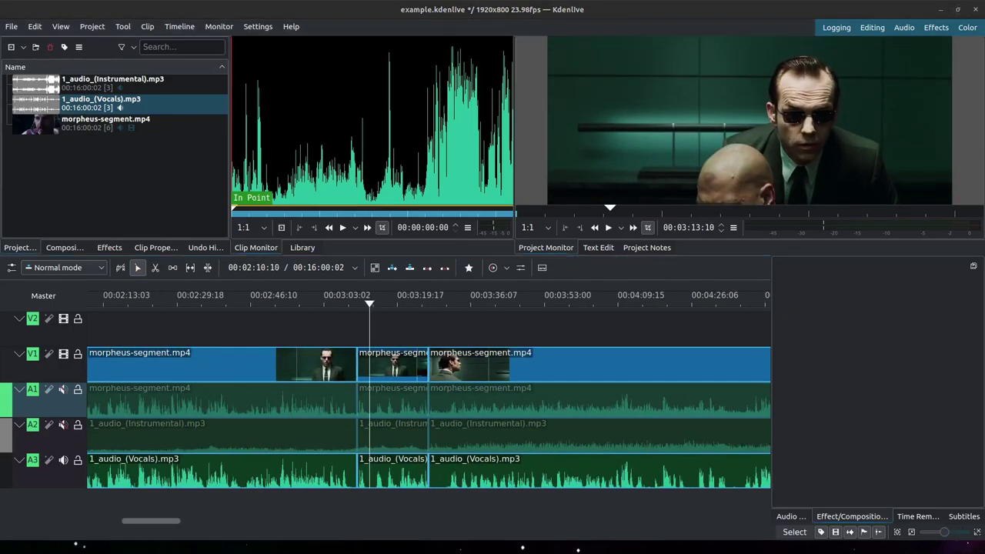
left_click(376, 365)
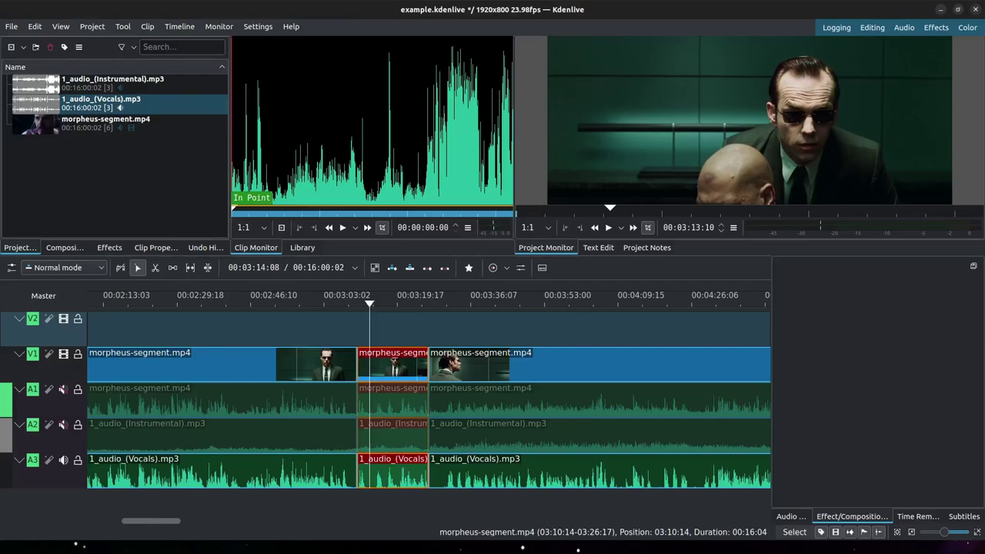
left_click(395, 363)
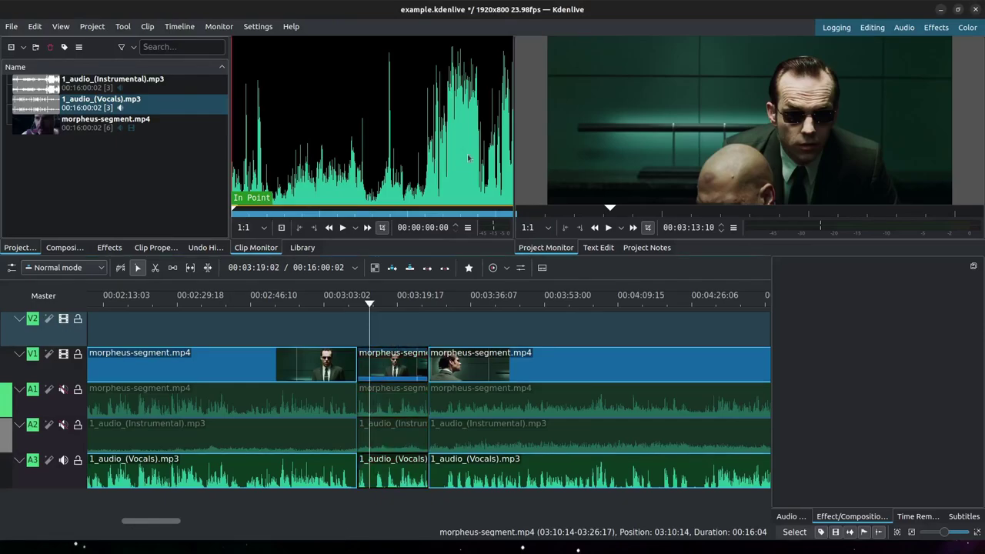
Step: Copy the middle video clip onto V2 and add the Rotoscoping effect to it
left_click(394, 363)
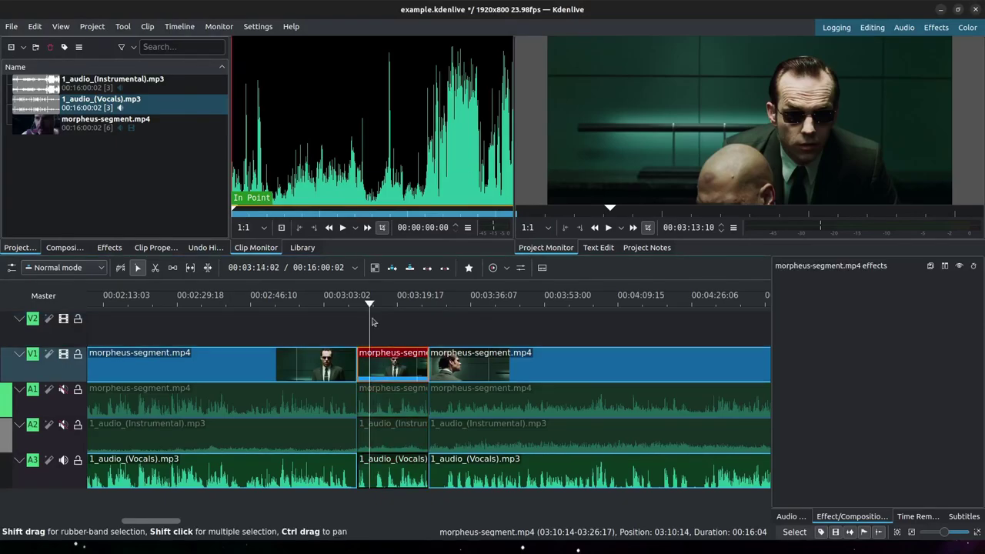
key("ctrl+v")
left_click_drag(415, 330, 403, 331)
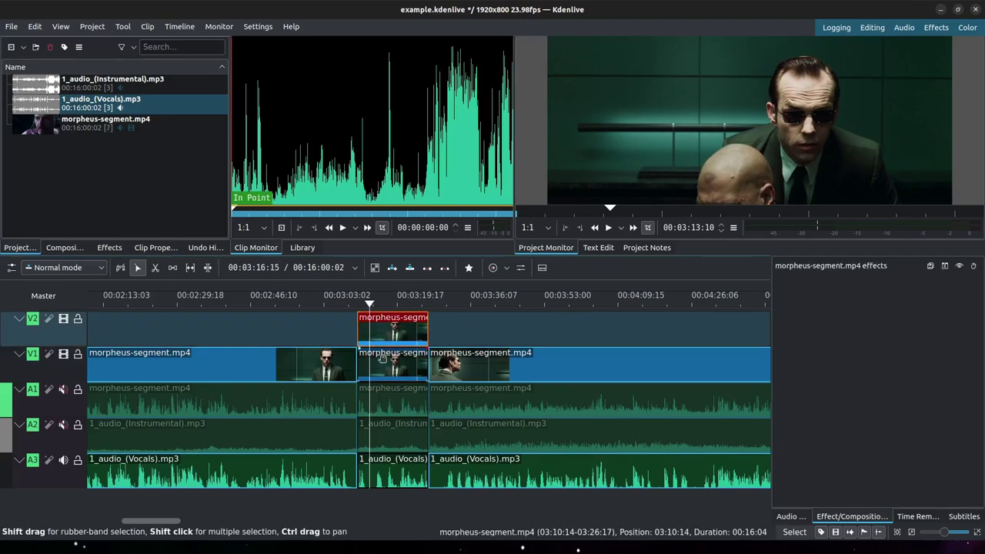
left_click_drag(377, 307, 398, 307)
left_click(109, 247)
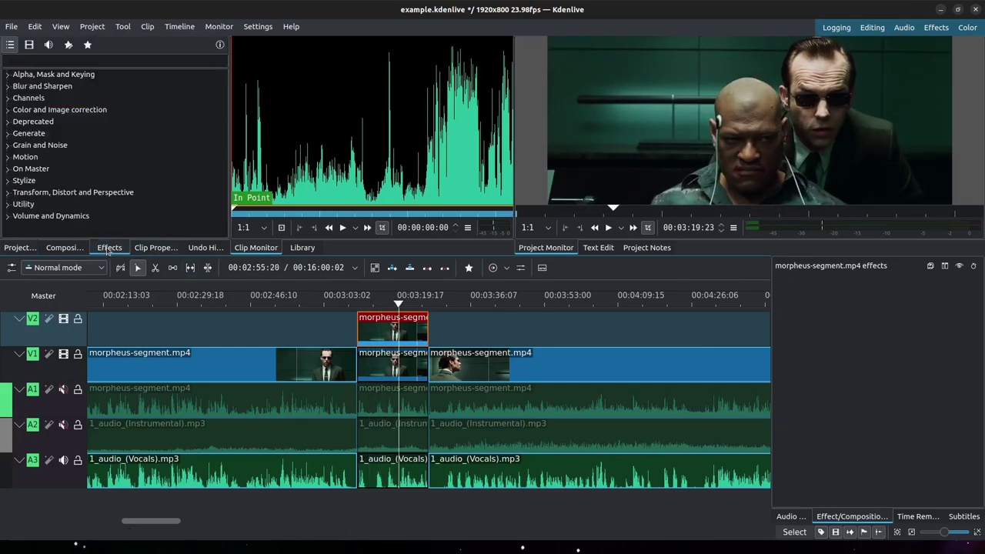
left_click(65, 76)
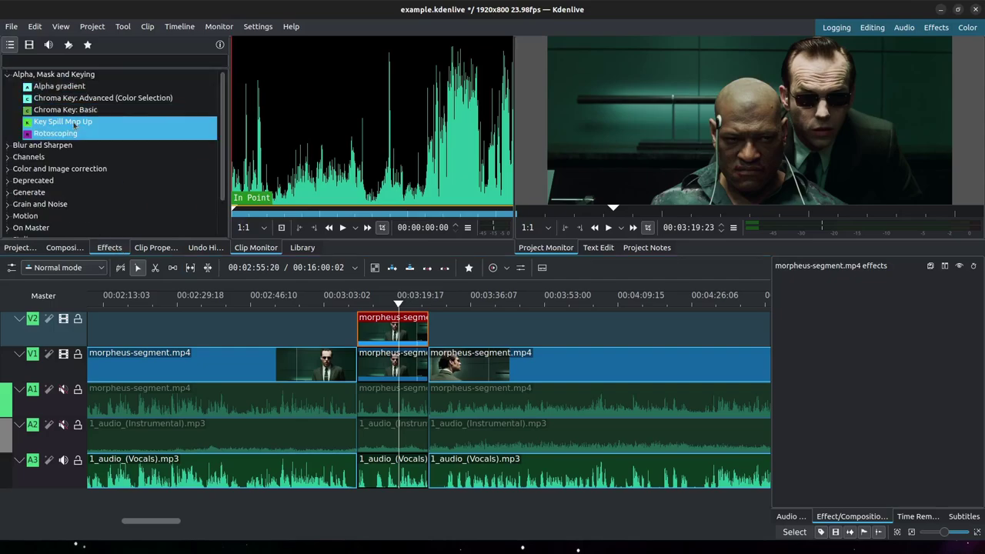
double_click(71, 138)
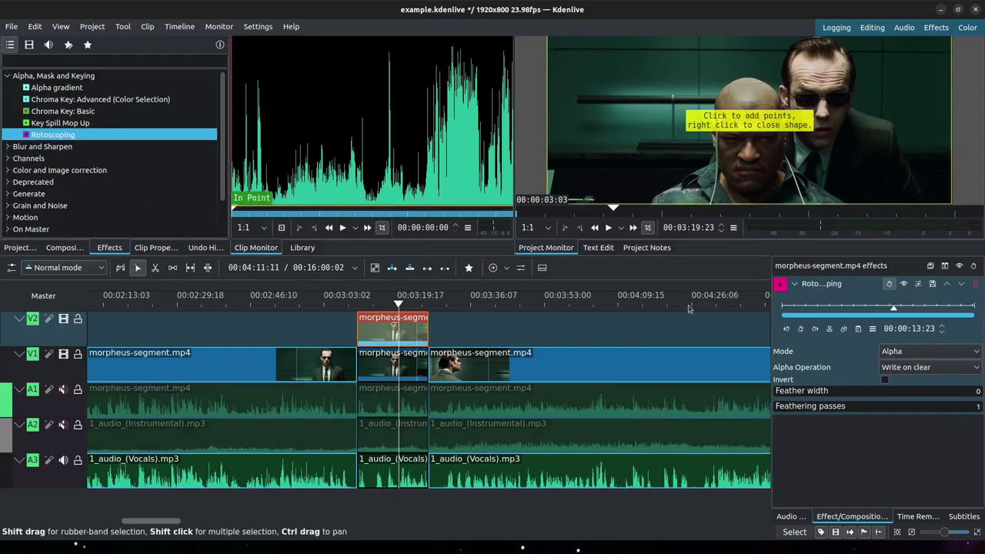
Step: Draw and close a Rotoscoping mask shape around Agent Smith at the clip's start
left_click(787, 330)
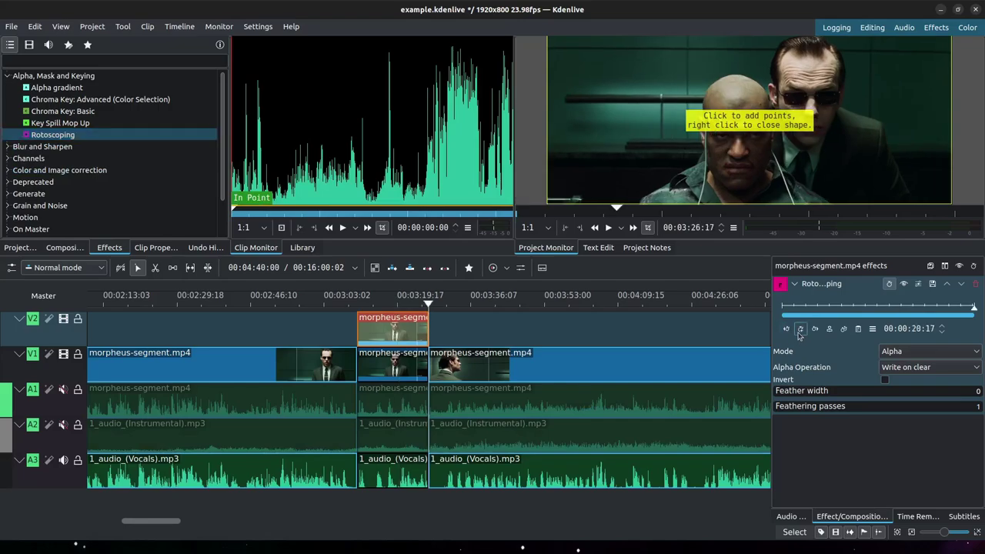
left_click_drag(788, 311, 776, 309)
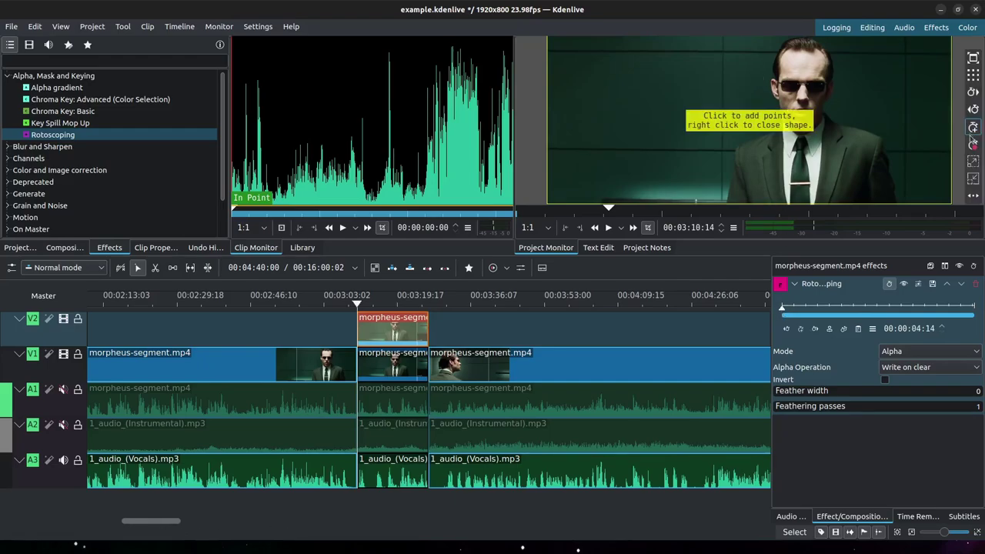
scroll(738, 93, "down", 1)
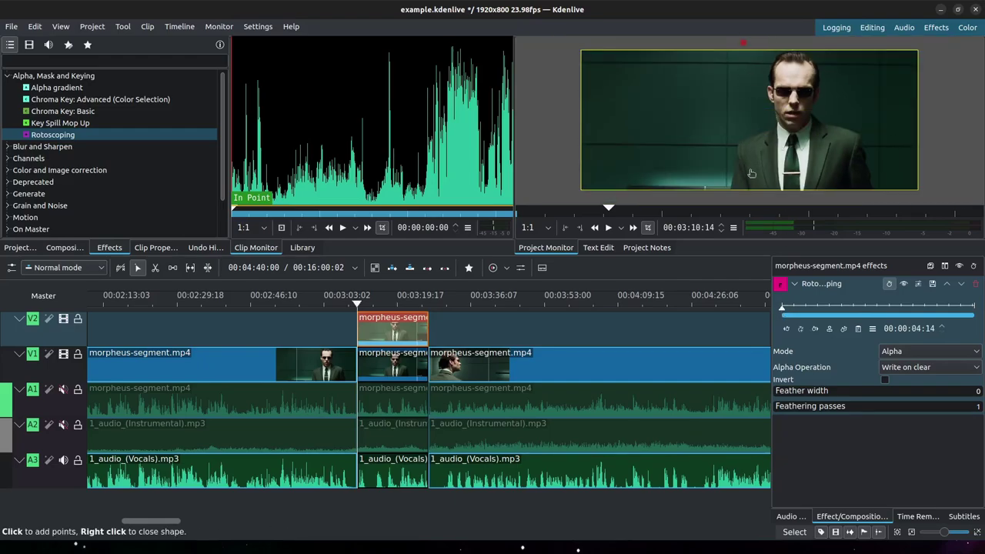
left_click(743, 197)
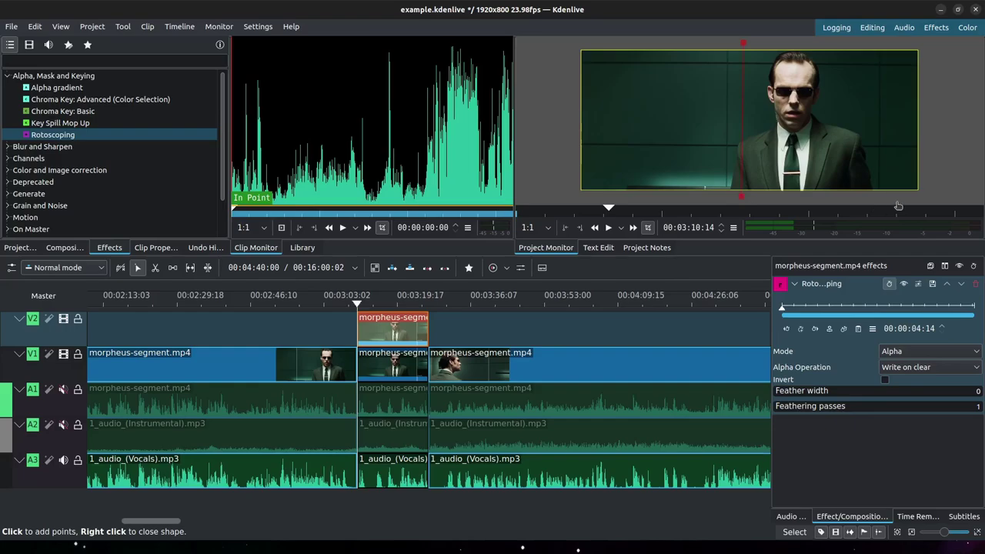
left_click(886, 43)
right_click(886, 44)
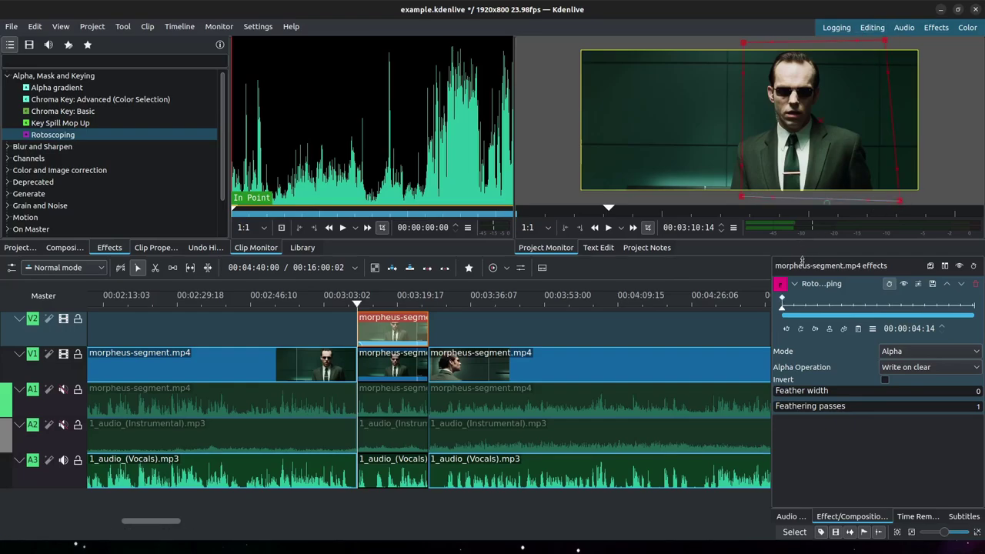
Step: Shift the mask's left corners rightward at later frames, then disable V1 and scrub to preview
left_click_drag(784, 310, 982, 307)
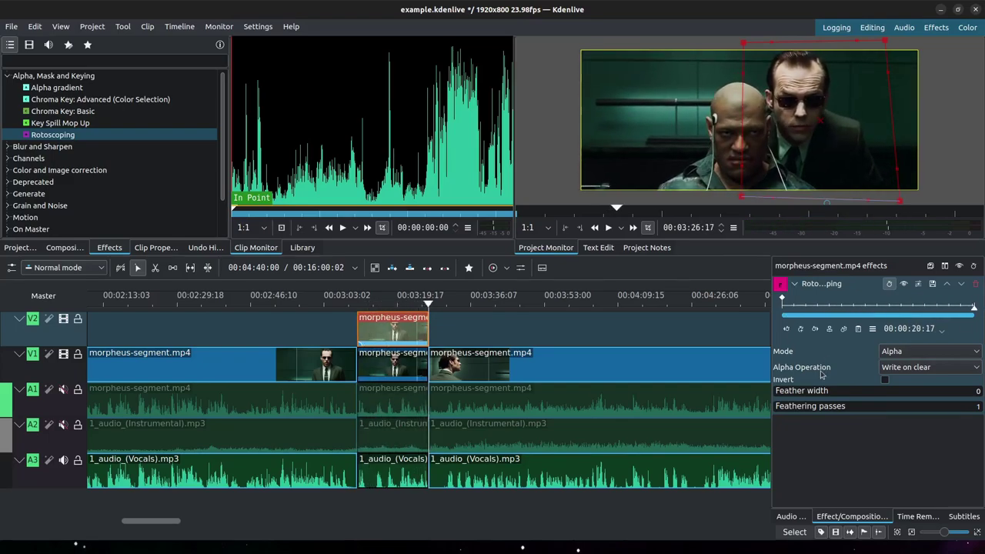
left_click_drag(744, 200, 777, 201)
left_click_drag(746, 46, 758, 46)
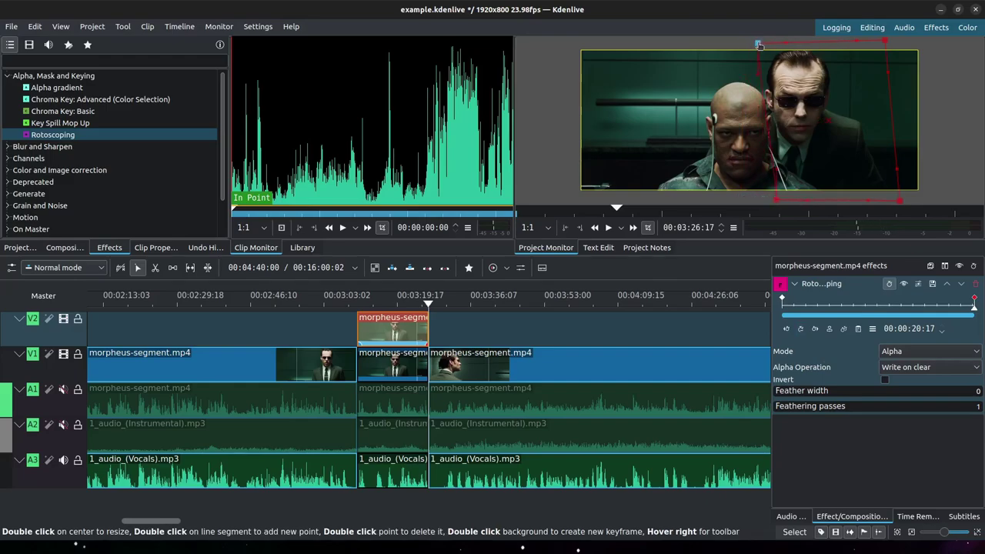
left_click_drag(955, 310, 783, 315)
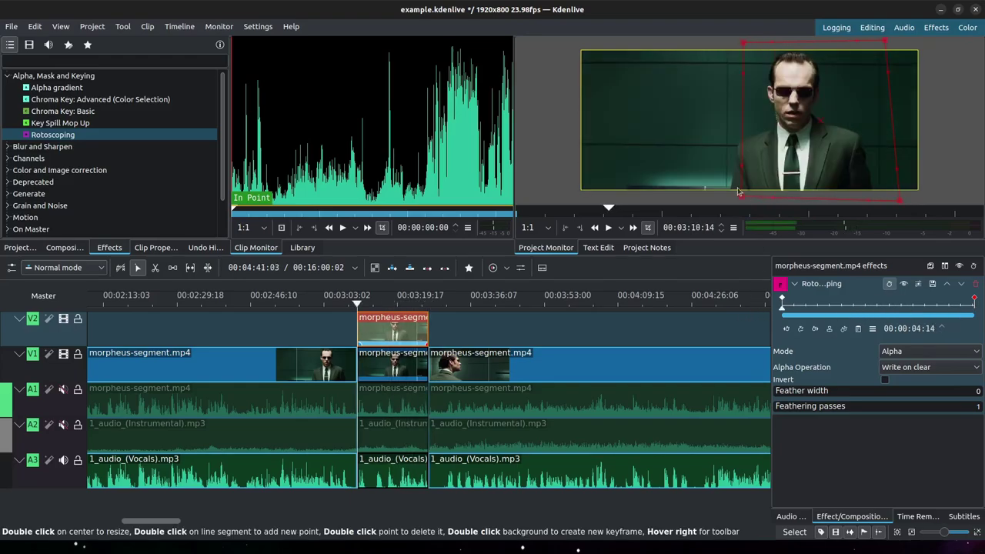
left_click_drag(743, 199, 761, 201)
left_click_drag(744, 44, 760, 44)
left_click_drag(782, 307, 982, 307)
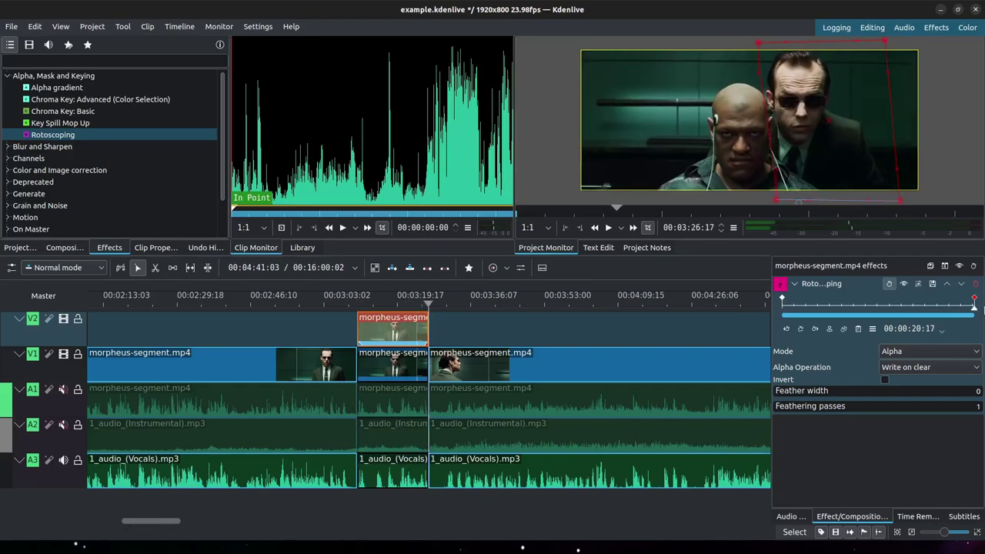
left_click(64, 355)
left_click_drag(378, 300, 427, 302)
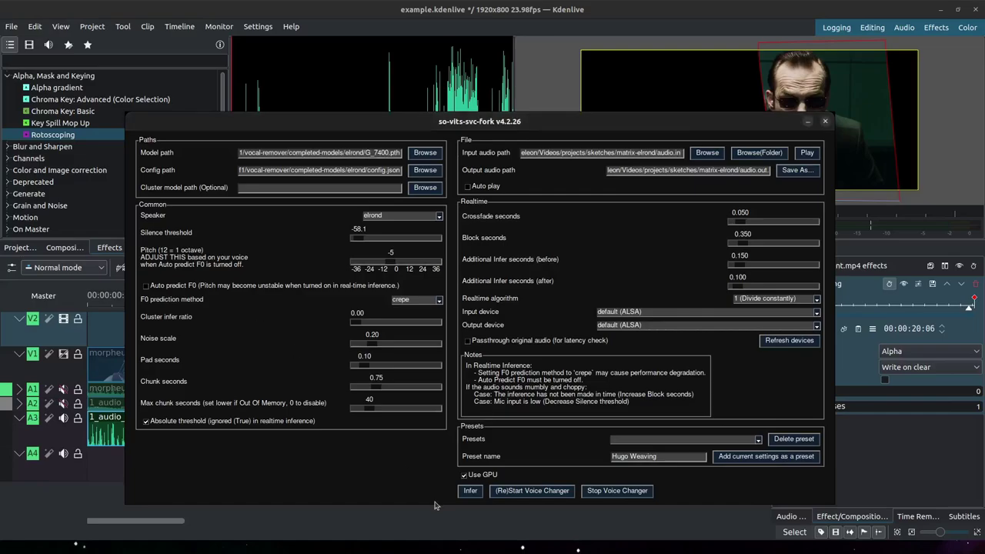
Step: Run the elrond voice conversion at pitch -5 on the input audio
left_click(469, 493)
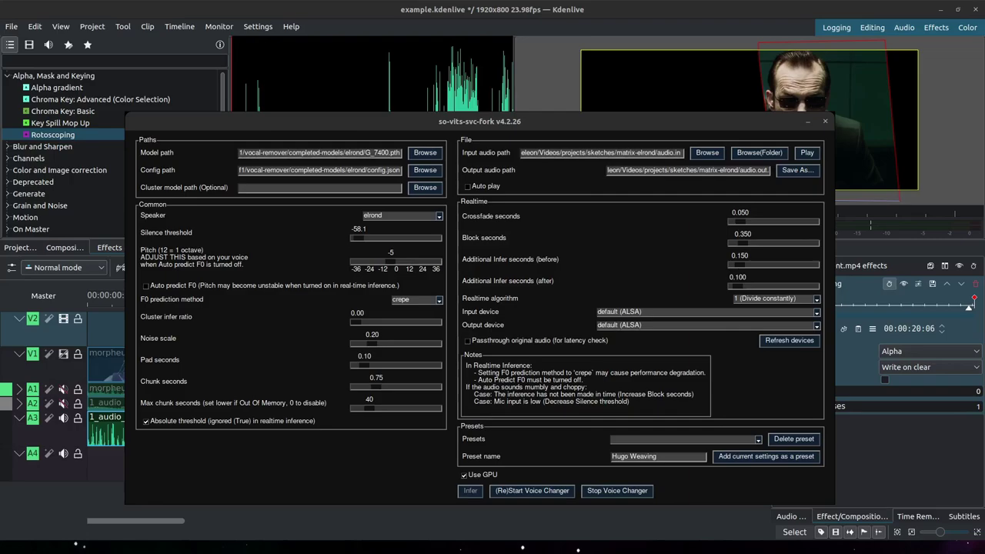
Step: Add x01-matrix-intro.mp3 to the Project Bin and track A4, then play from just before the roto clip
key("alt+Tab")
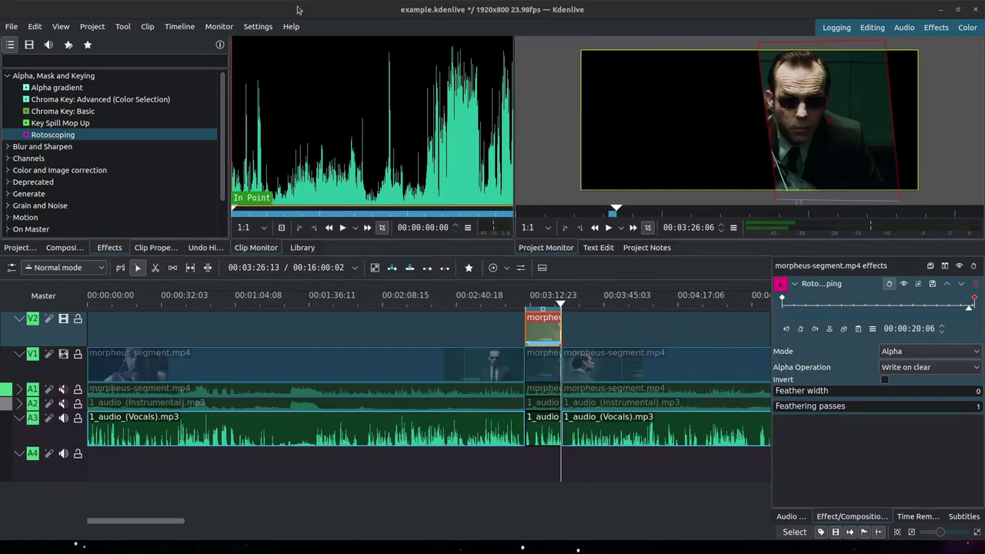
left_click(20, 247)
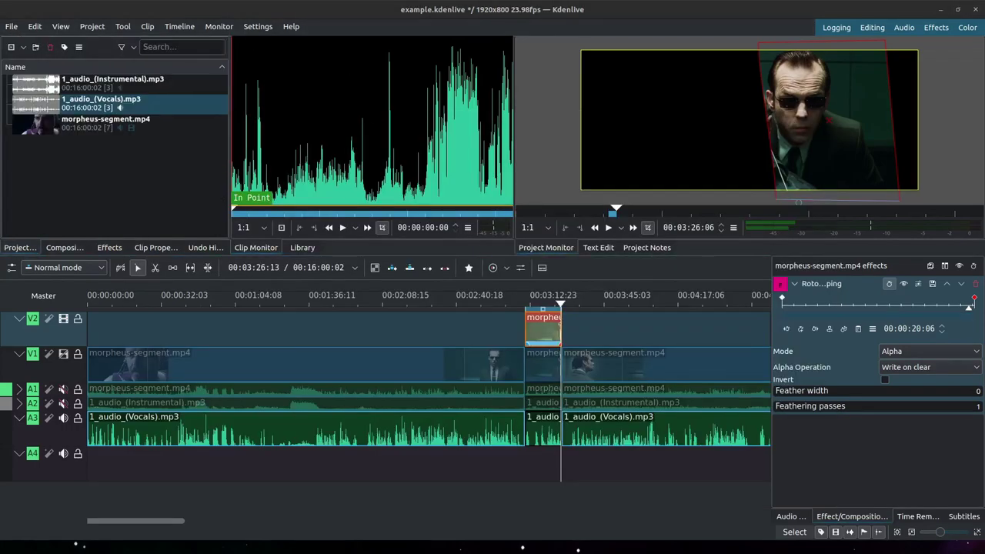
left_click_drag(21, 166, 31, 154)
left_click_drag(92, 144, 527, 465)
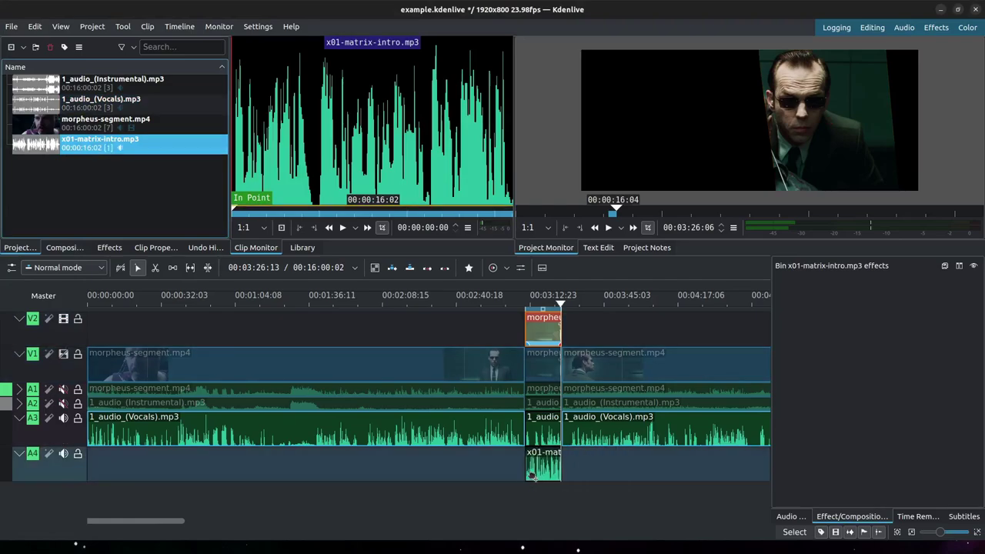
left_click(530, 300)
left_click(608, 228)
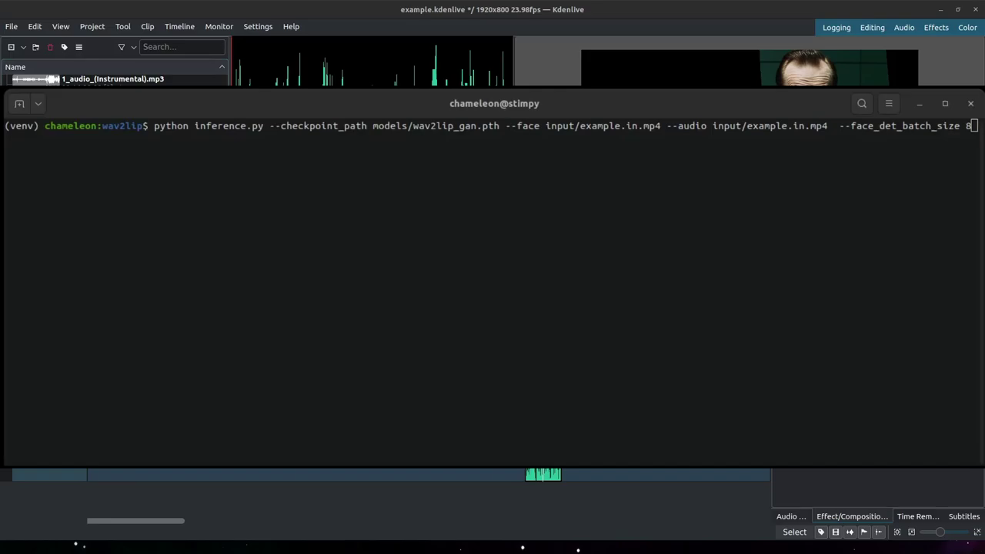
Step: Bring the Terminal forward with the wav2lip_gan inference command for example.in.mp4 at the prompt
left_click(799, 183)
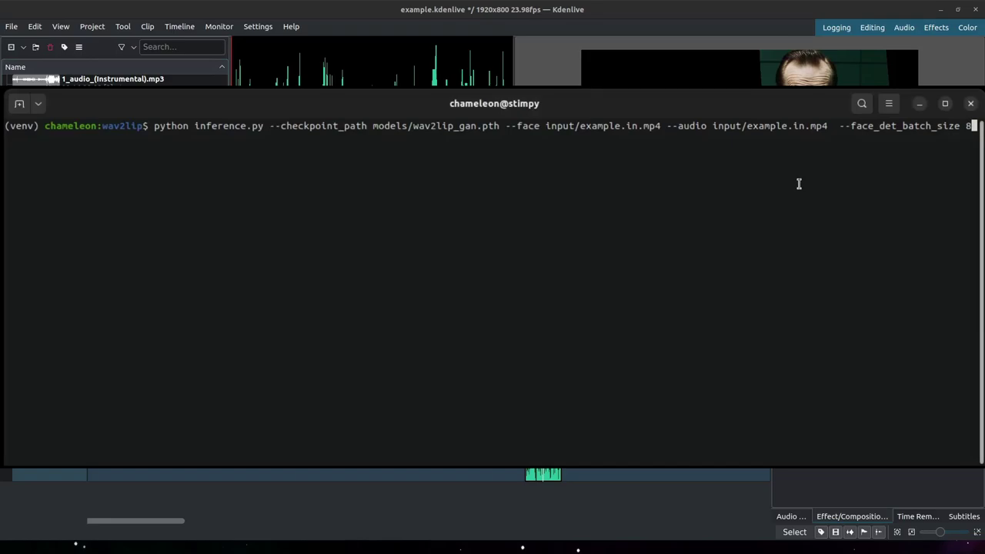
Step: Run the wav2lip inference command to generate the lip-synced Agent Smith video
key("Return")
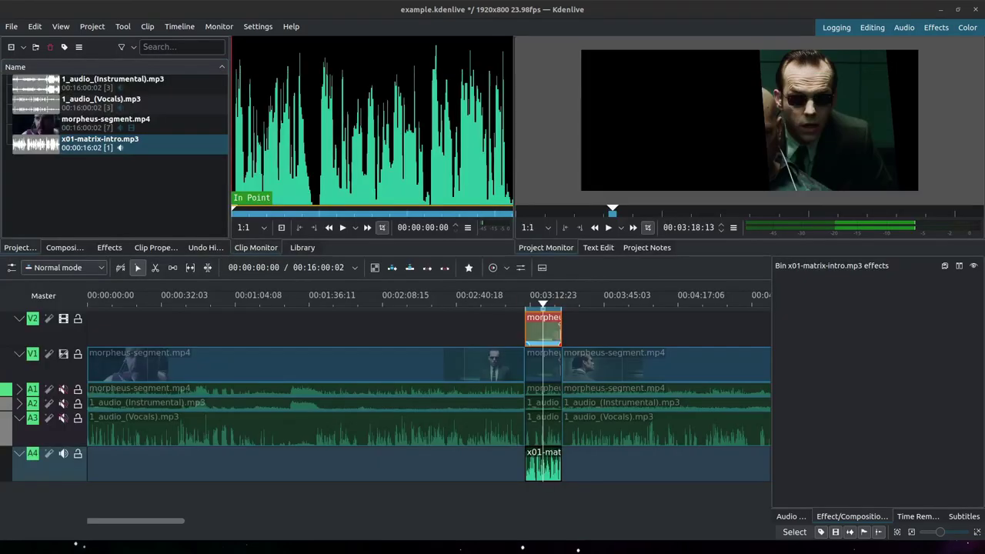
Step: Preview the generated x01-example.mp4 clip on V3 and unmute instrumental track A2
left_click(125, 149)
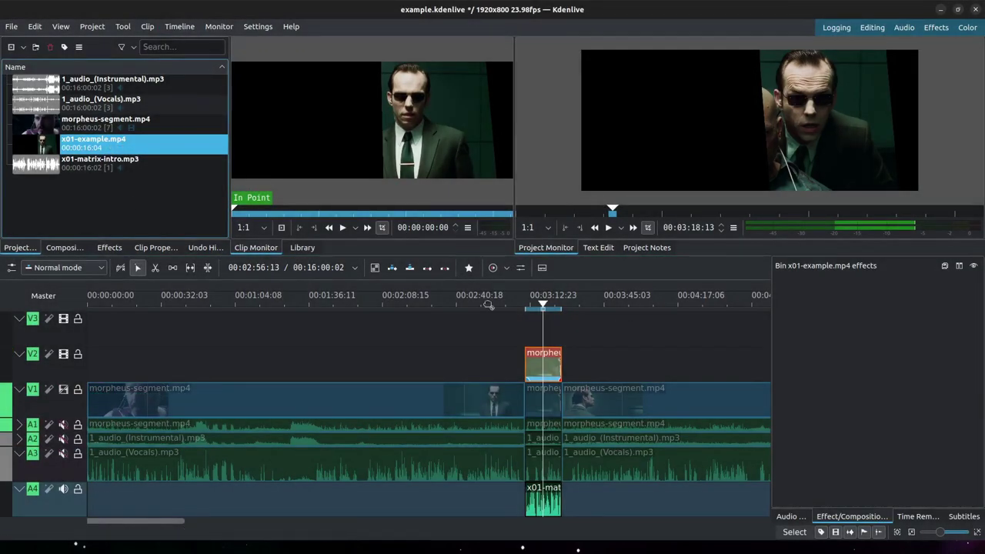
left_click(534, 306)
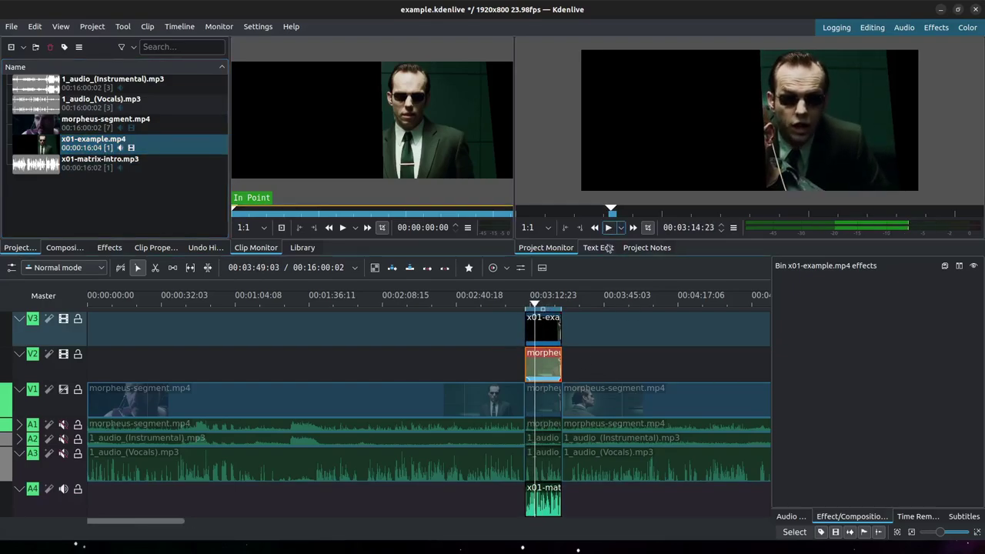
left_click(63, 439)
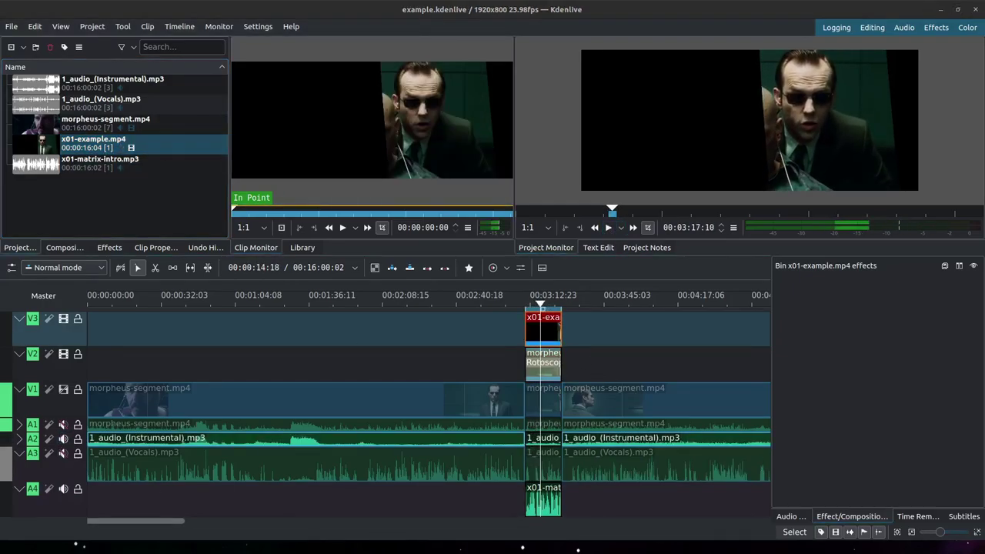
Step: Apply Rotoscoping to the V3 clip and draw a closed mask around Agent Smith's mouth
left_click(110, 247)
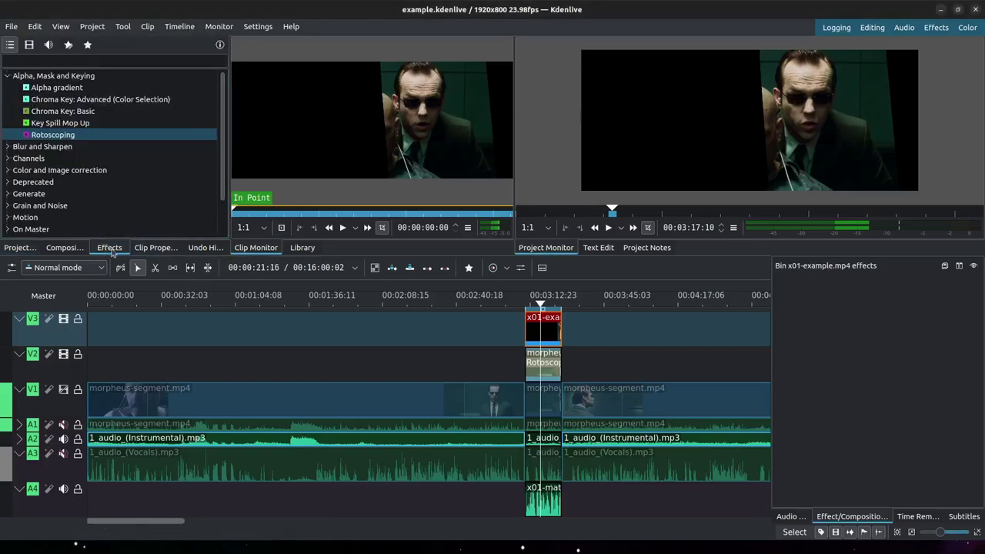
left_click(544, 329)
double_click(52, 134)
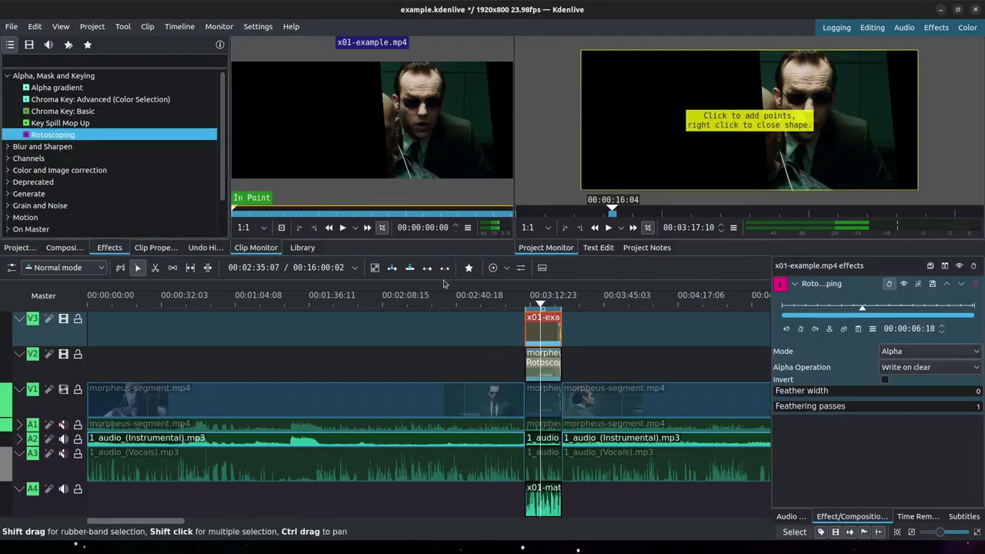
left_click(801, 118)
left_click(796, 130)
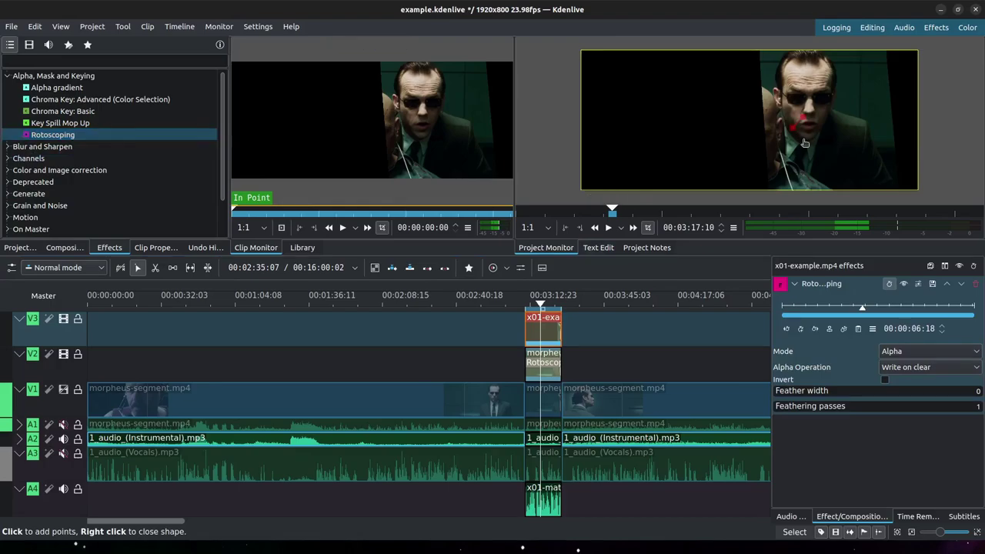
left_click(804, 140)
right_click(822, 132)
Step: Play through the clip, repositioning the mouth mask as keyframes along its length
left_click(785, 328)
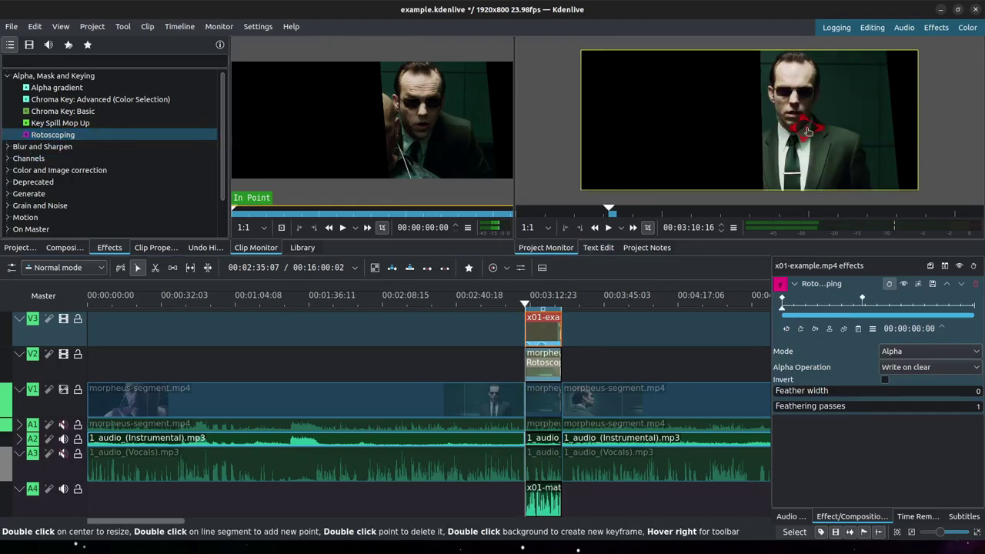
scroll(972, 154, "up", 1)
scroll(971, 154, "up", 1)
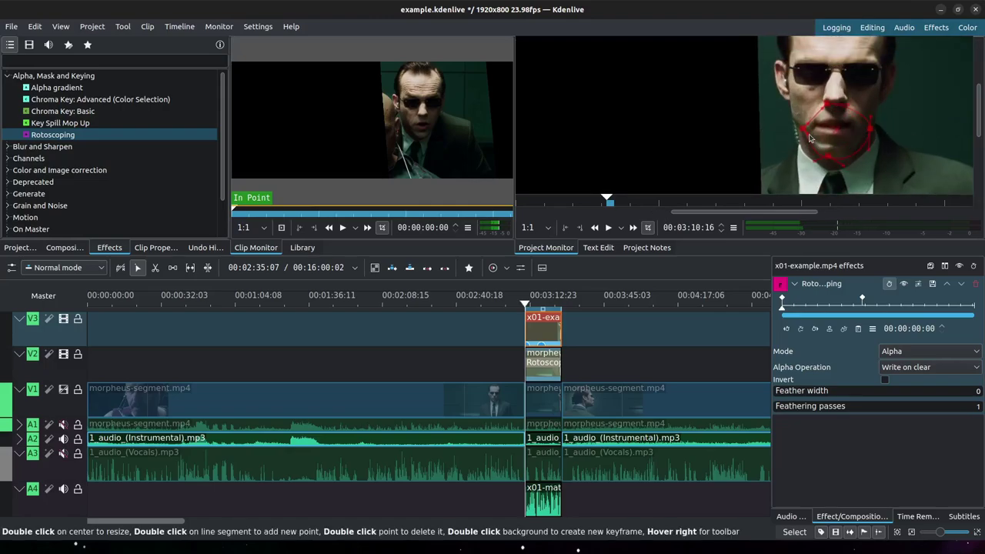
scroll(877, 390, "up", 9)
left_click(786, 305)
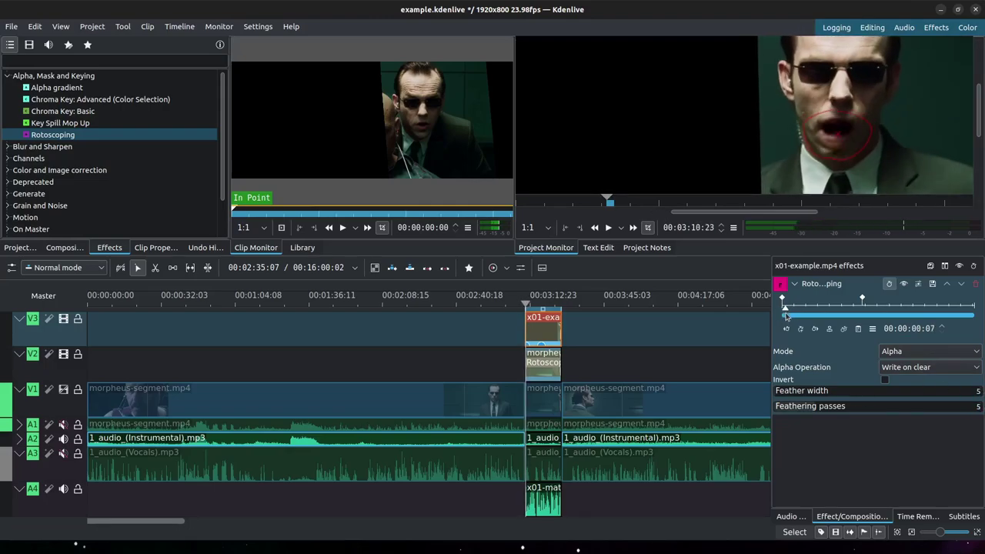
key("space")
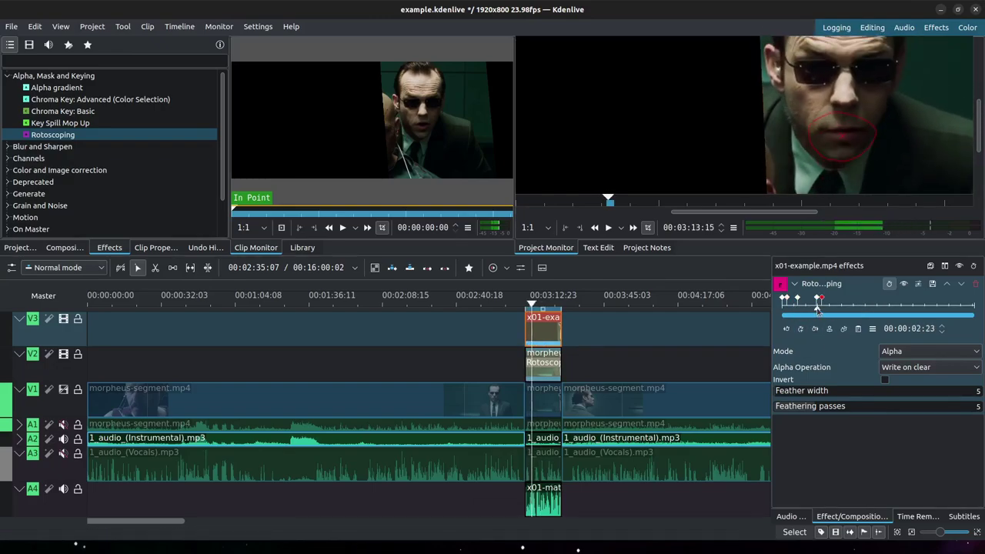
left_click(817, 311)
left_click_drag(817, 312, 936, 311)
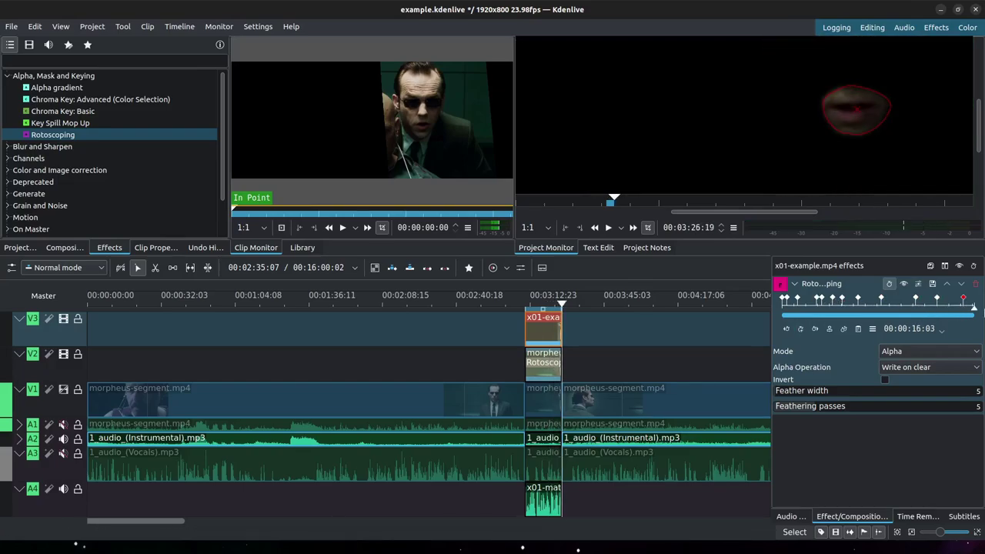
left_click(150, 422)
scroll(341, 377, "up", 3)
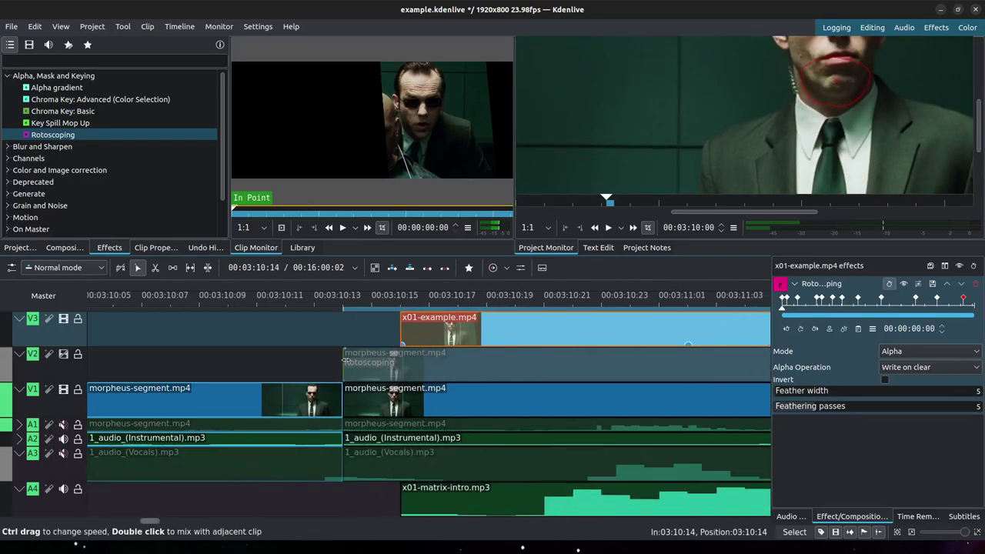
scroll(420, 377, "down", 3)
left_click(608, 227)
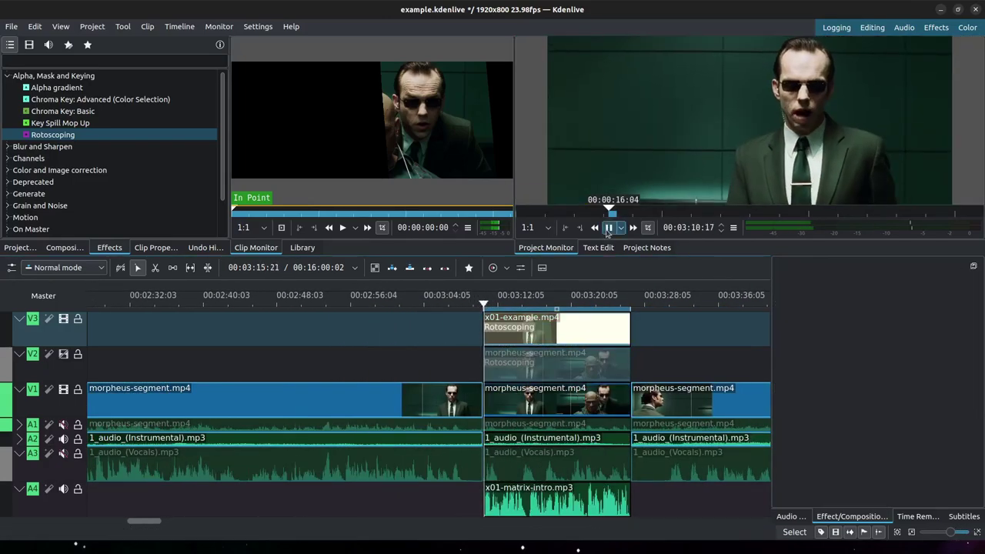
left_click(608, 228)
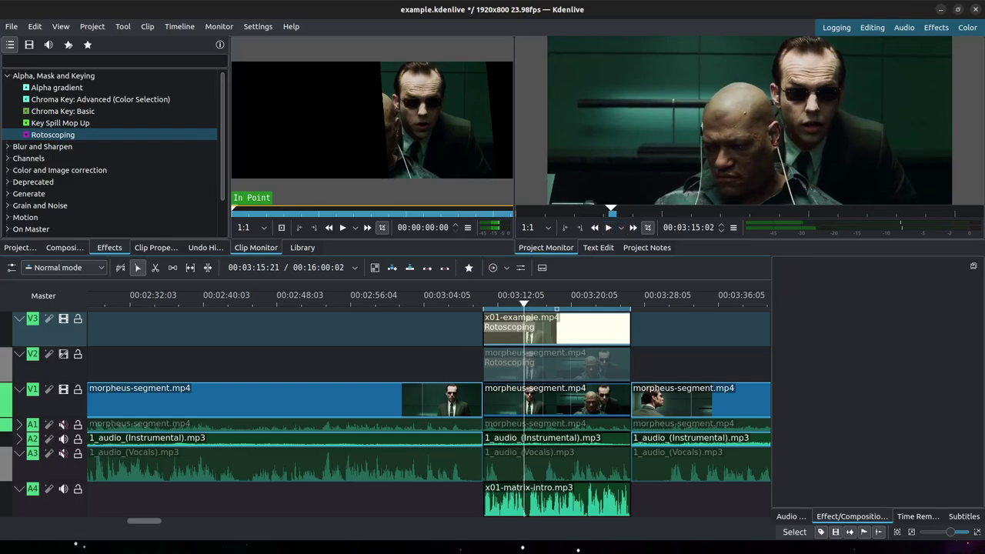
left_click(486, 301)
left_click(607, 227)
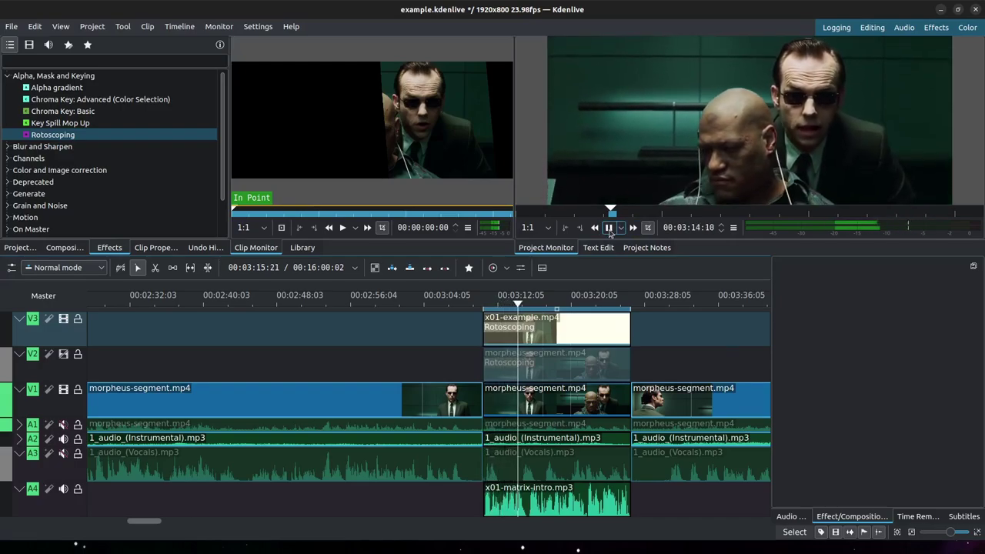
left_click(608, 227)
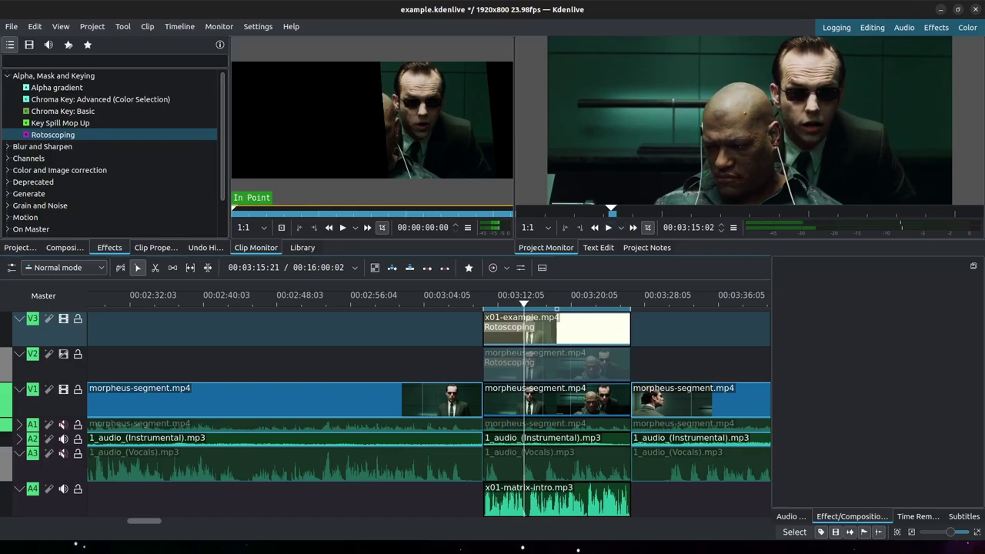